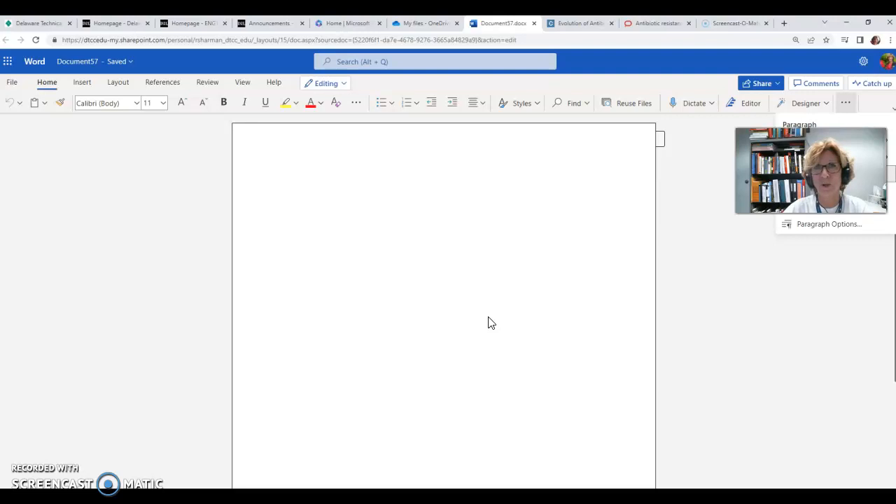
pyautogui.click(430, 175)
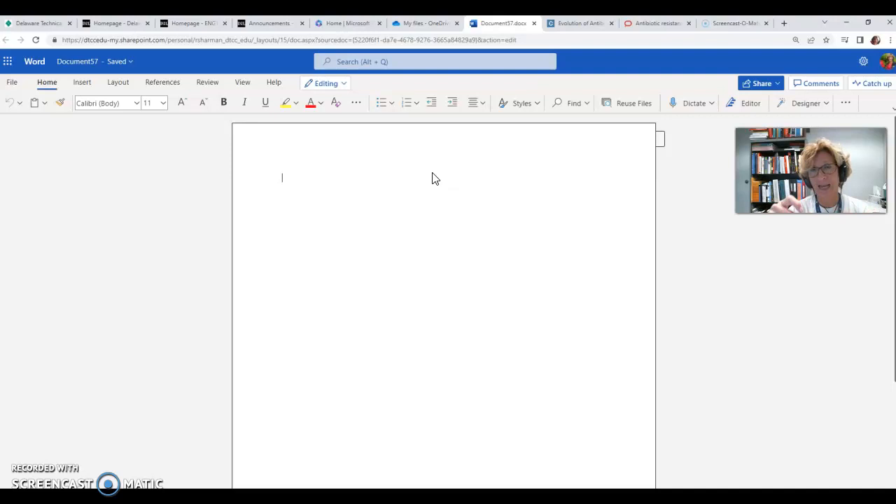
pyautogui.click(842, 103)
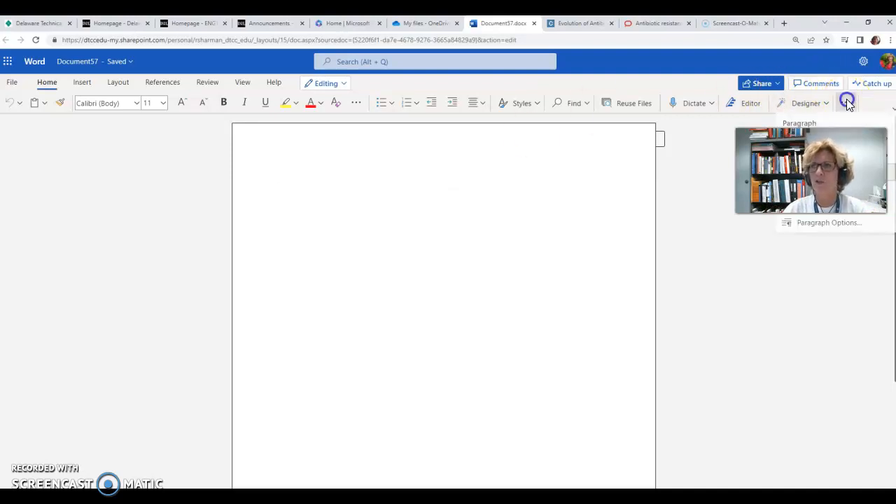
pyautogui.click(796, 310)
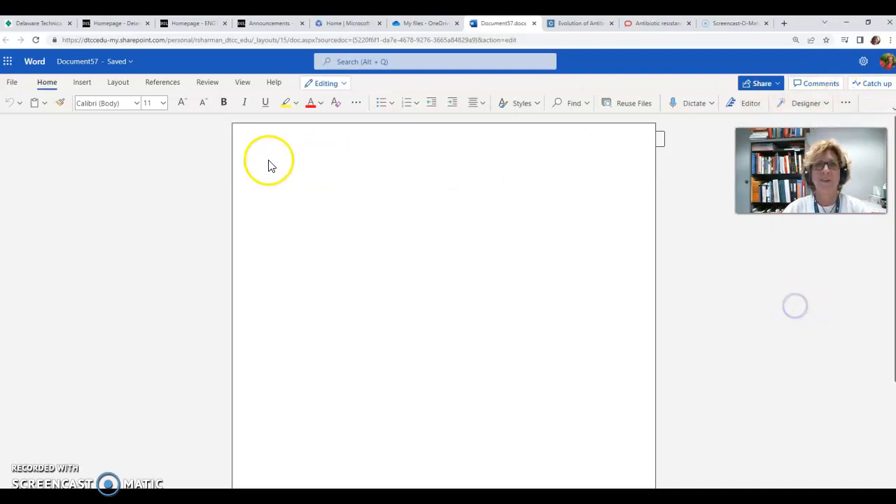
# - Add a centred, bold heading "References" on the first line of the blank page
pyautogui.click(482, 103)
pyautogui.click(500, 149)
pyautogui.click(224, 104)
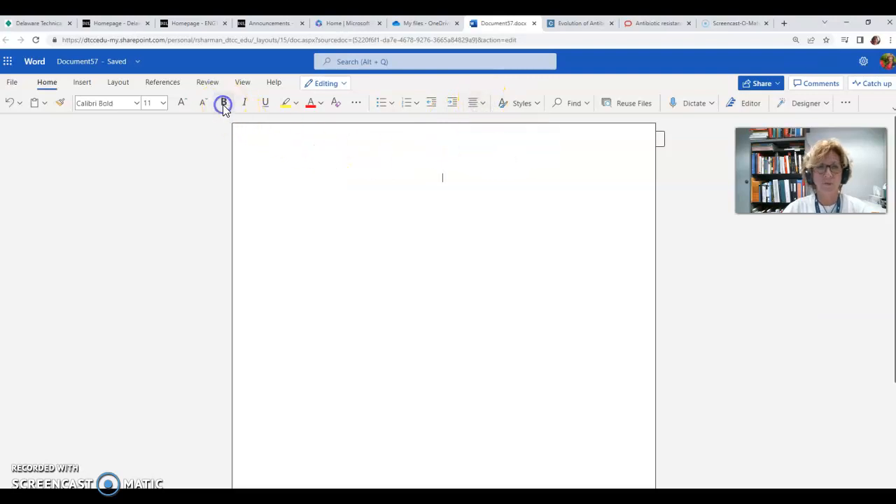
pyautogui.write('References')
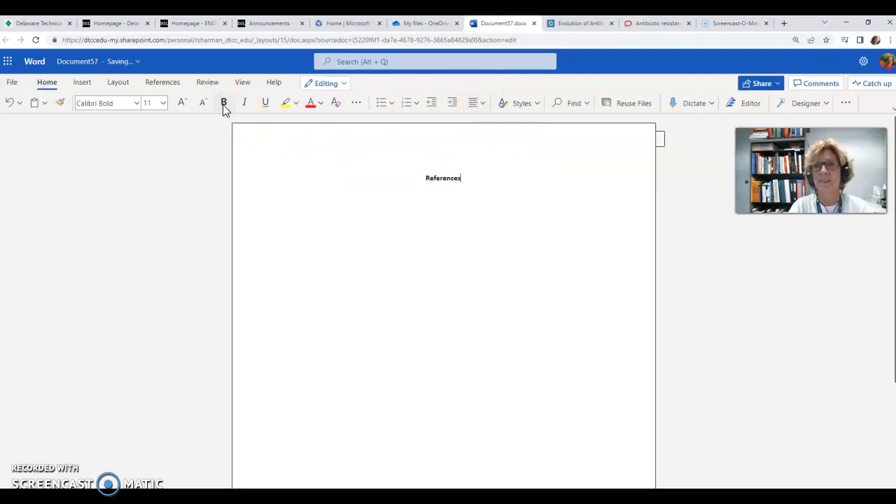
pyautogui.press('Return')
pyautogui.press('BackSpace')
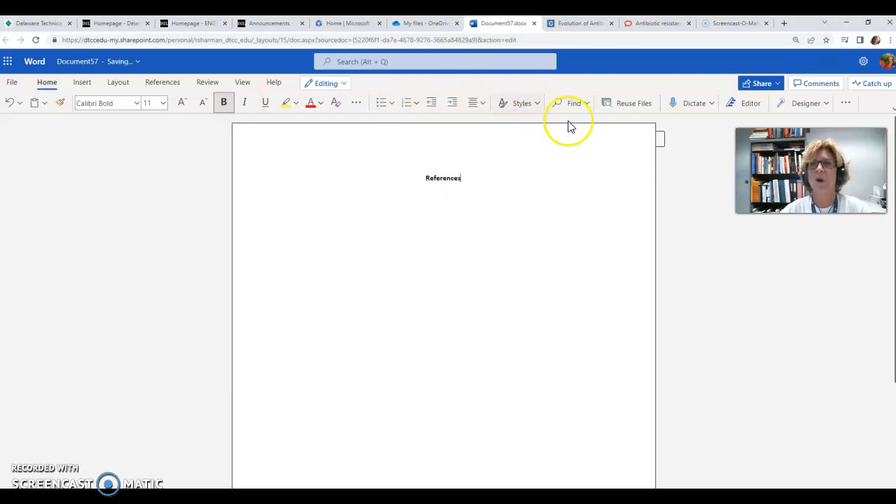
# - Increase the line spacing of the "References" heading and start a new line below it
pyautogui.click(846, 103)
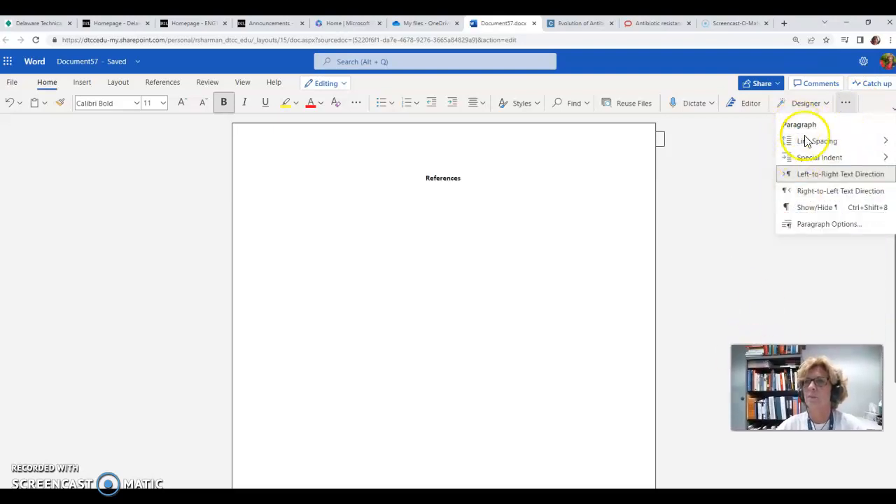
pyautogui.moveTo(809, 141)
pyautogui.click(705, 195)
pyautogui.click(500, 174)
pyautogui.press('Return')
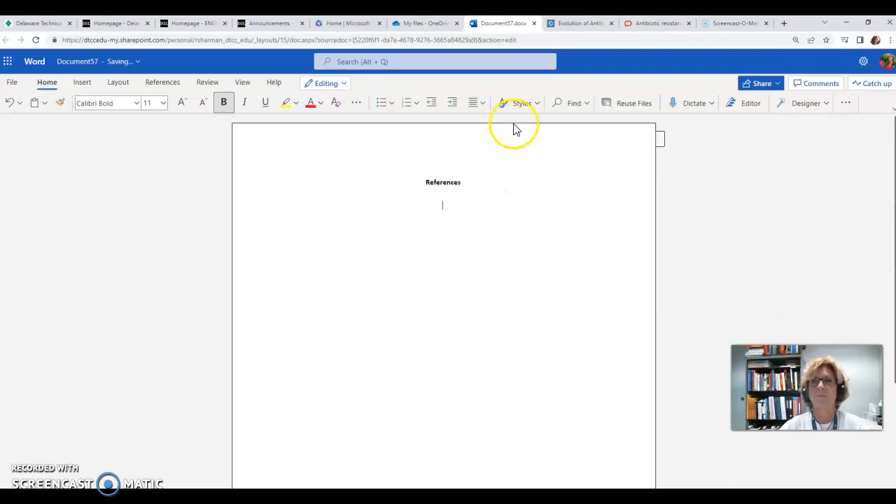
# - Left-align the empty line below the heading and give it a hanging indent
pyautogui.click(483, 104)
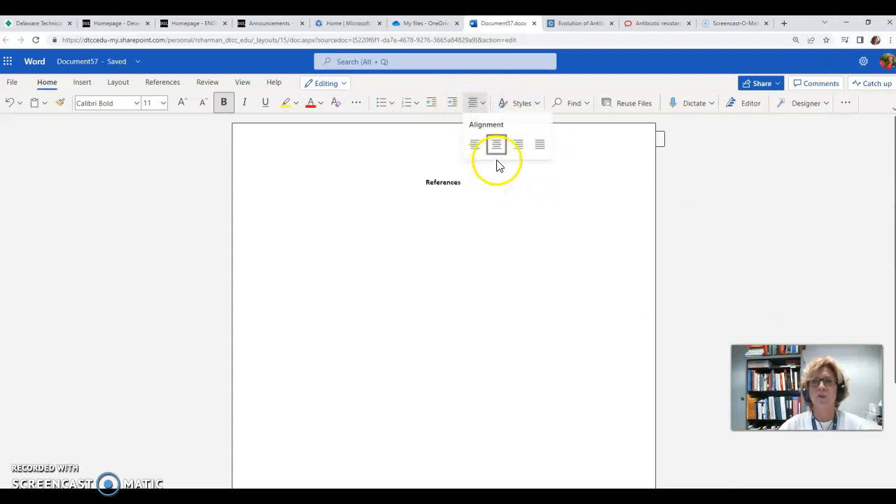
pyautogui.click(474, 149)
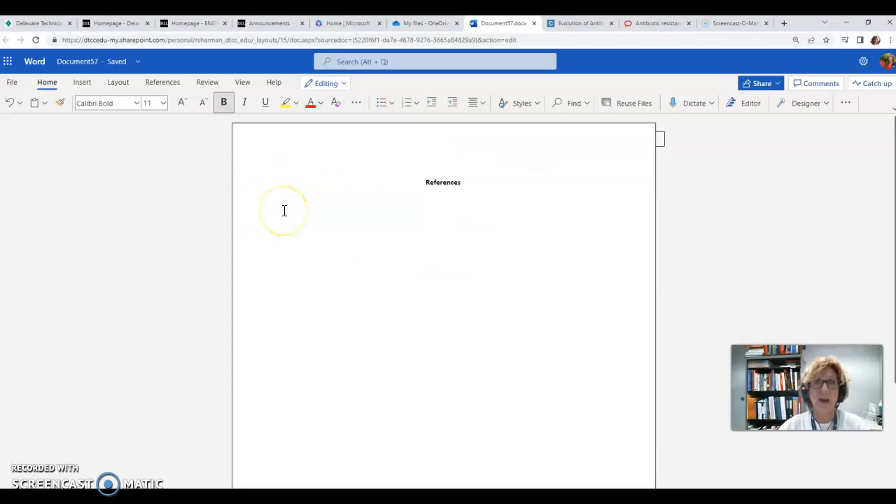
pyautogui.click(846, 103)
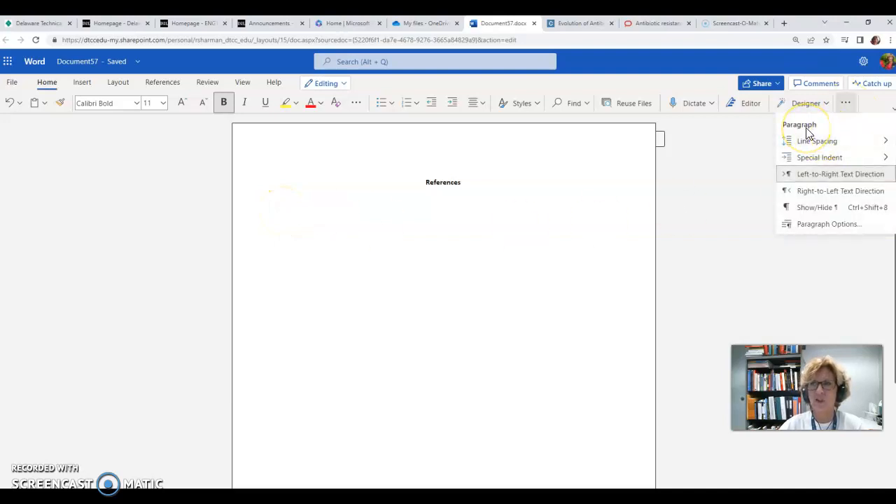
pyautogui.click(821, 158)
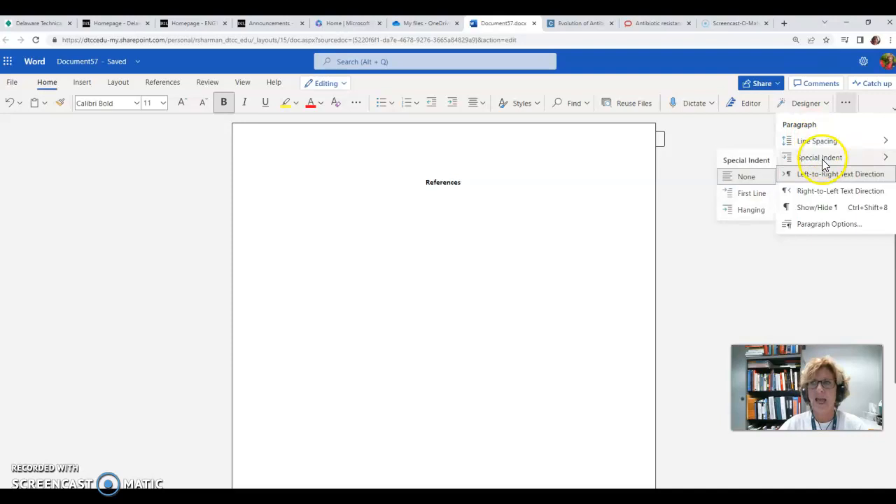
pyautogui.click(745, 211)
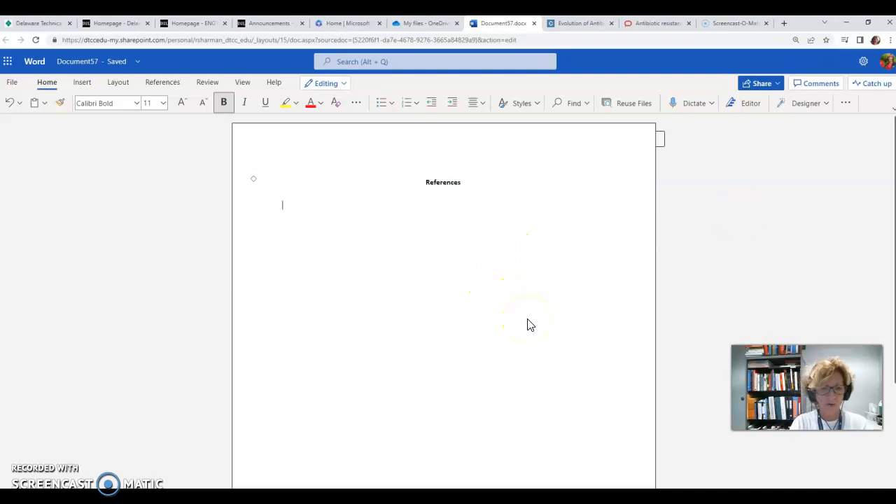
pyautogui.write('Au')
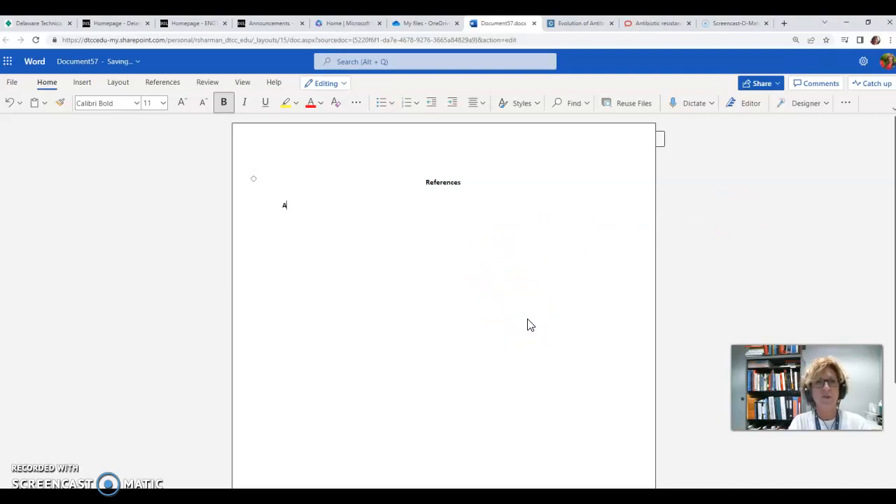
pyautogui.press('BackSpace')
pyautogui.press('BackSpace')
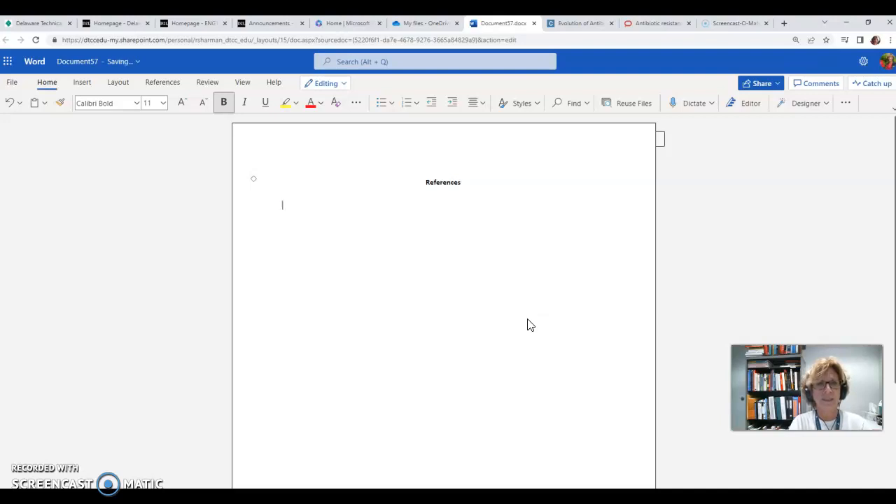
# - Begin the reference template in non-bold text with "Author, F. I. (Year, Month Day). Title."
pyautogui.hotkey('ctrl', 'b')
pyautogui.write('Autho')
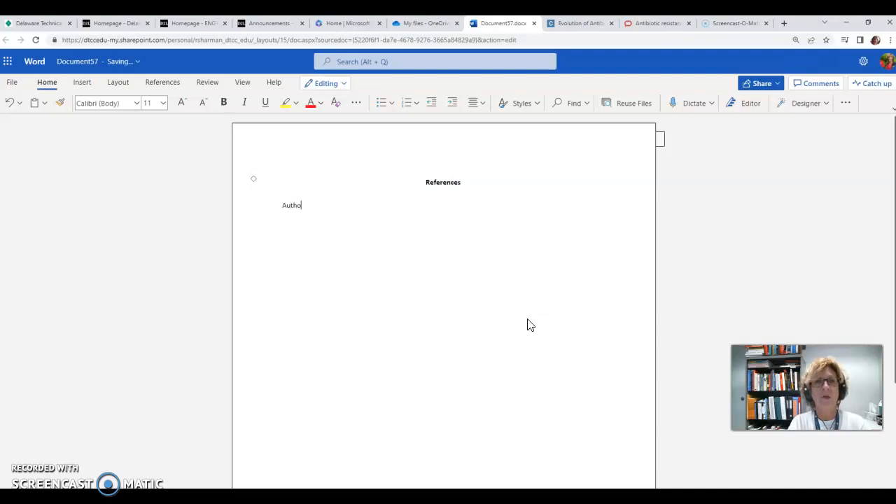
pyautogui.write('r, F')
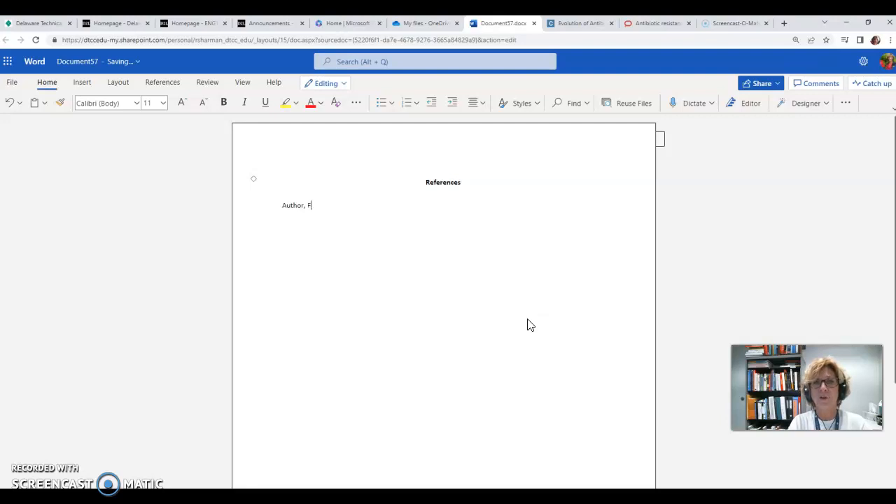
pyautogui.write('. I. (')
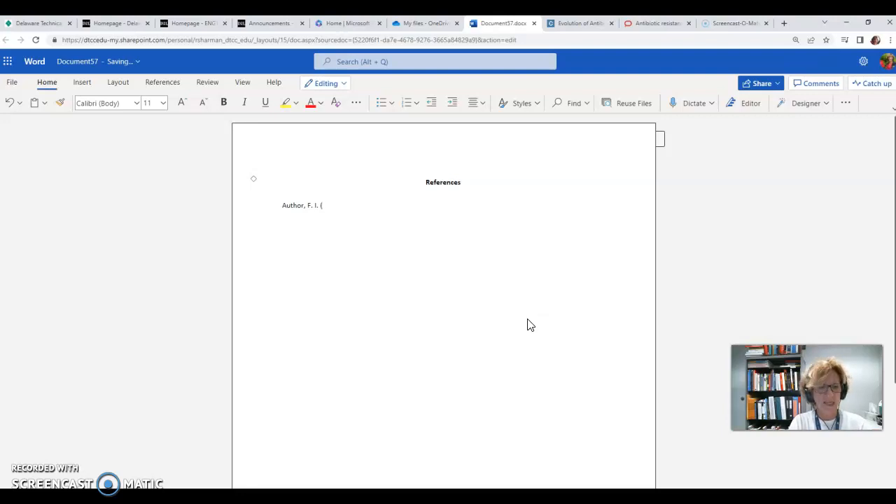
pyautogui.write('Year, Month Day).')
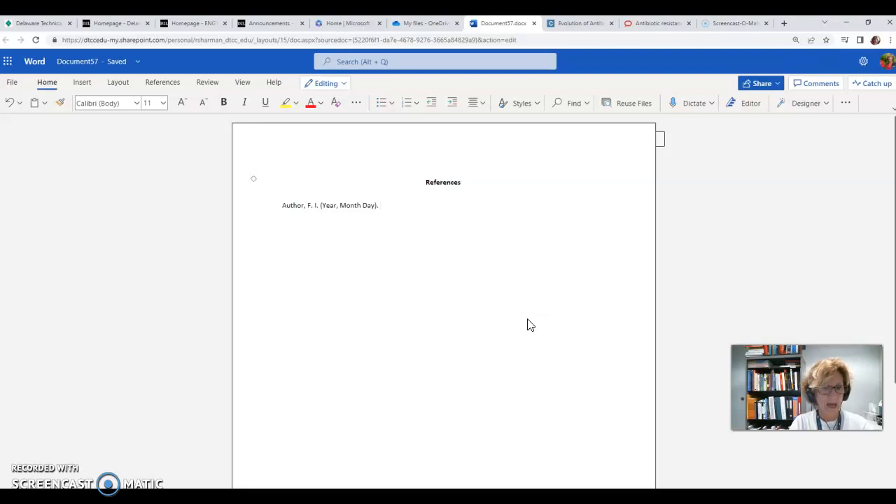
pyautogui.write('Title.')
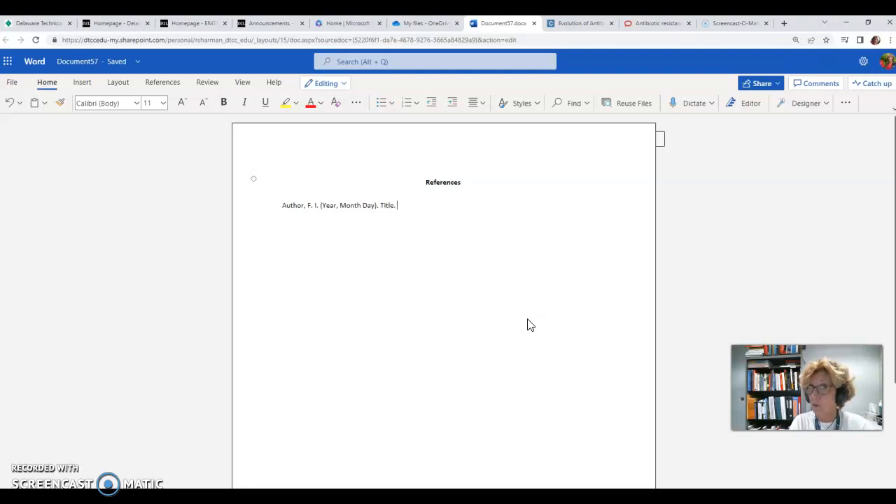
# - Continue the reference entry with "Name of Journal." in italics
pyautogui.hotkey('ctrl', 'i')
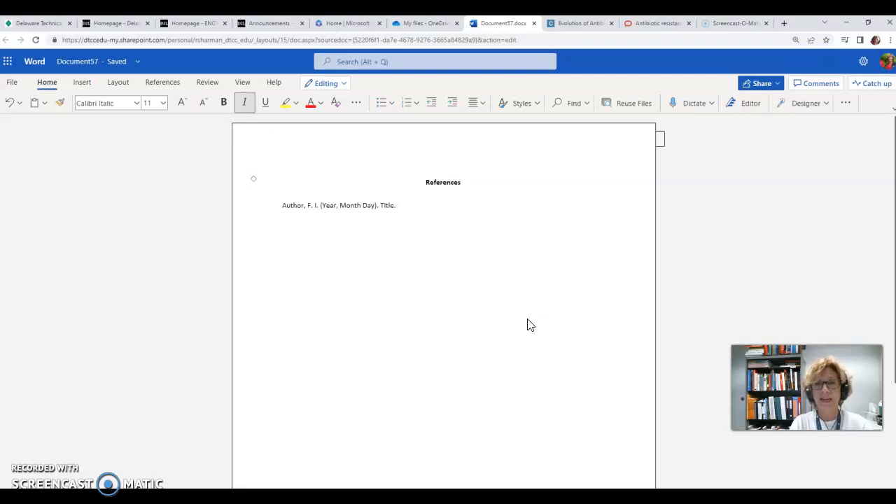
pyautogui.write('Name of')
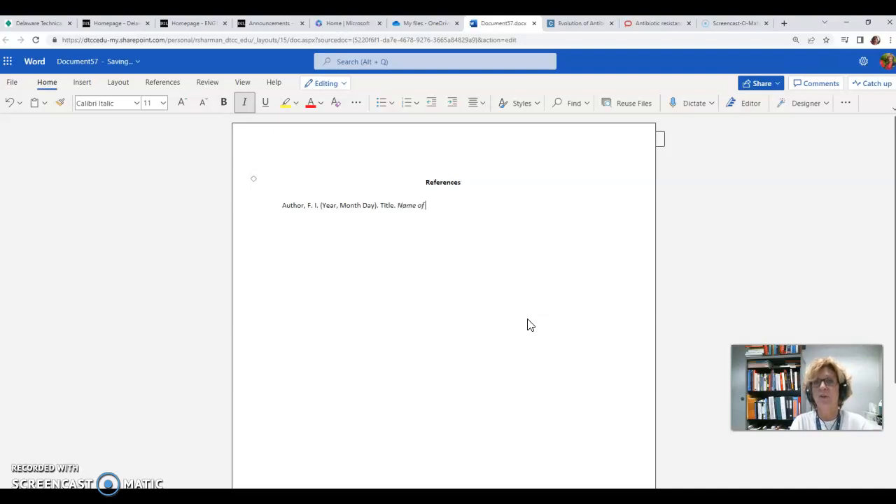
pyautogui.write(' Journal')
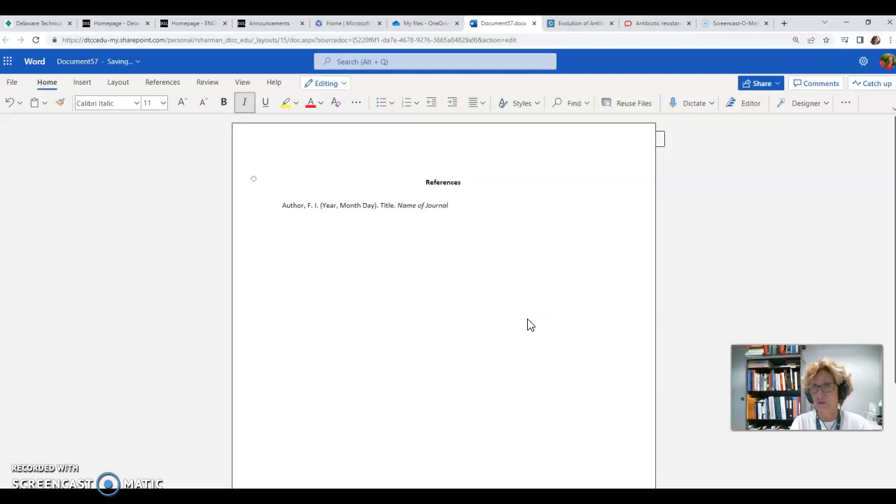
pyautogui.write('.')
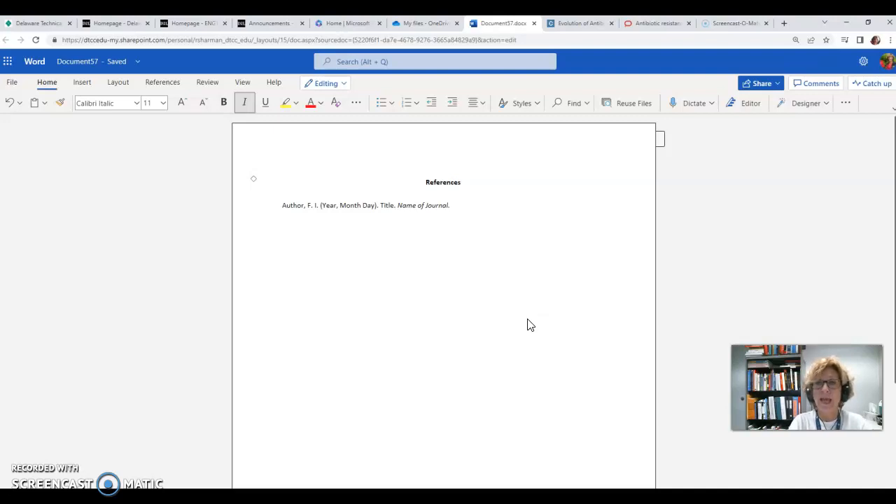
pyautogui.write('http')
pyautogui.press('BackSpace')
pyautogui.press('BackSpace')
pyautogui.press('BackSpace')
pyautogui.press('BackSpace')
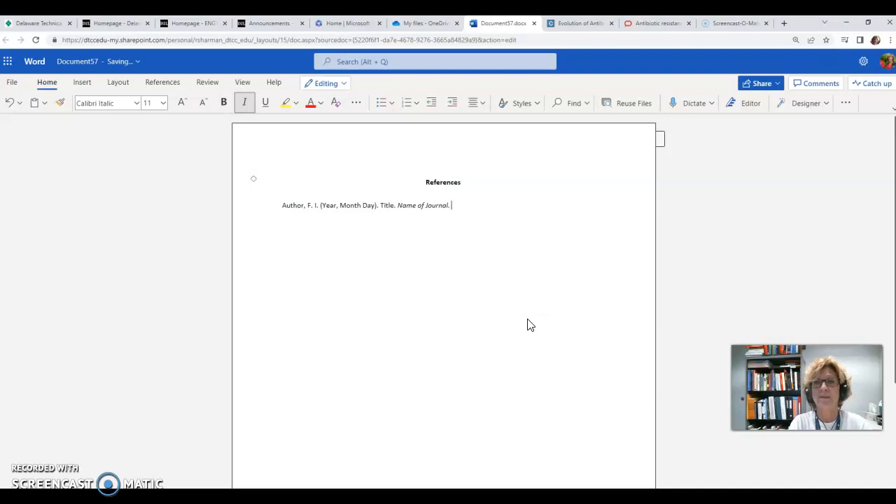
pyautogui.hotkey('ctrl', 'i')
pyautogui.write('https://www.alskdfjalskdfjlaskfjlsakdfjlsakdf')
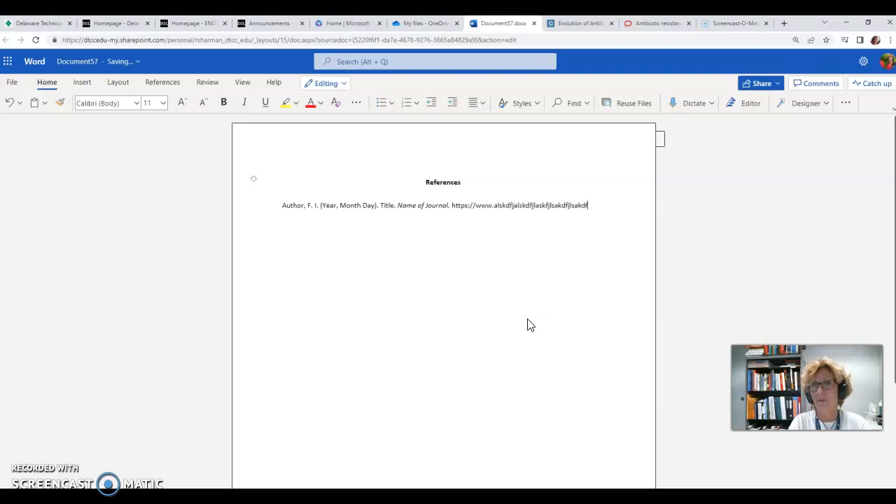
pyautogui.press('Return')
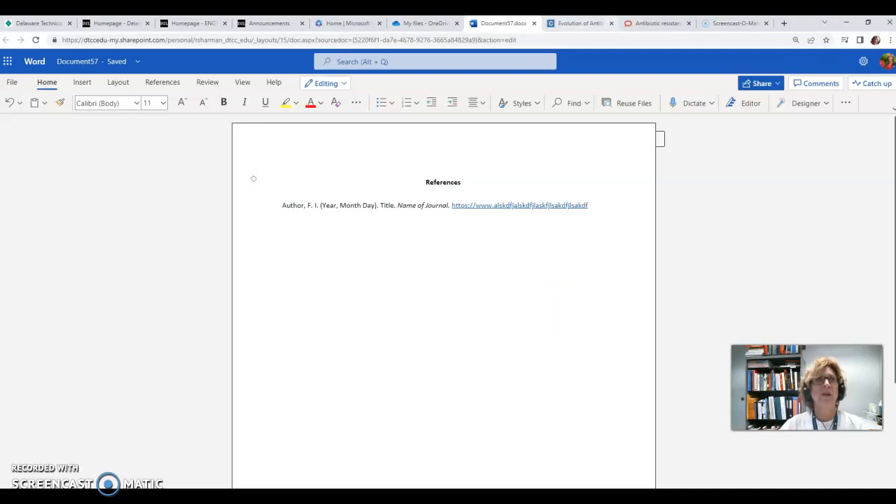
# - Switch to the Credo Reference article "Evolution of Antibiotic Resistance" and show its APA citation
pyautogui.click(578, 24)
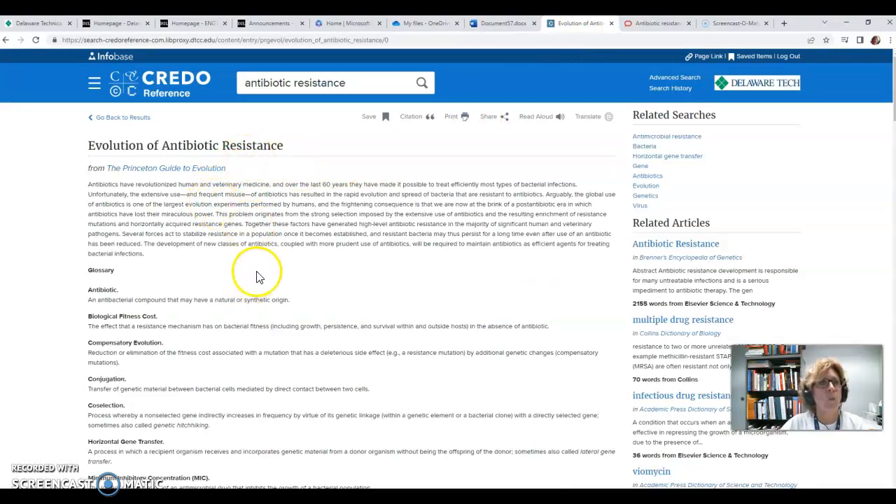
pyautogui.scroll(-2, 260, 270)
pyautogui.scroll(2, 270, 266)
pyautogui.scroll(1, 270, 266)
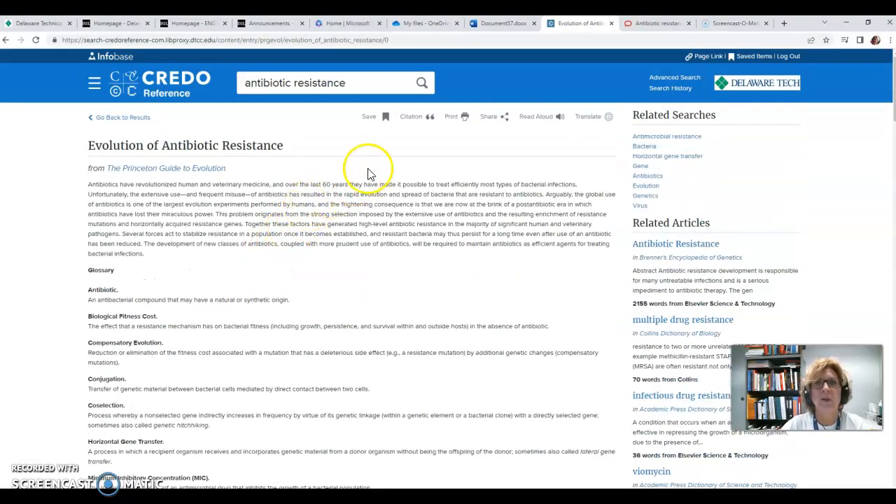
pyautogui.click(412, 117)
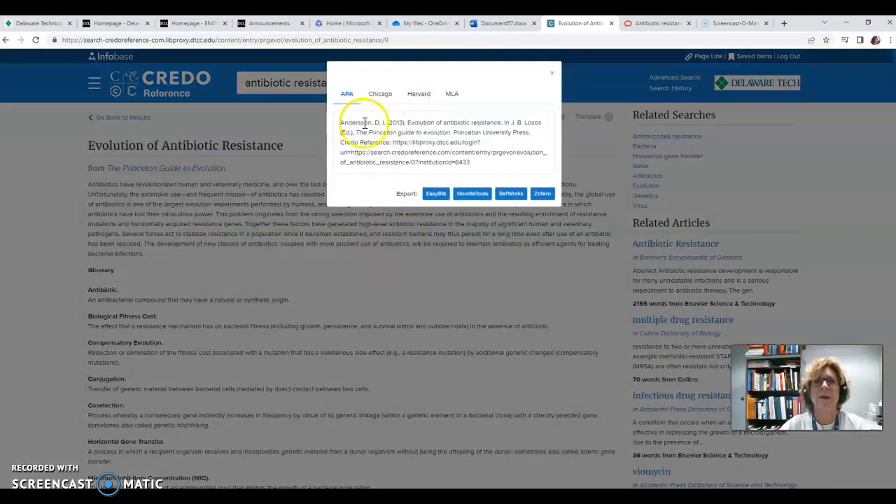
# - Switch to The Conversation article on antibiotic resistance in livestock farming and examine its title, publication date, site name and authors
pyautogui.click(660, 24)
pyautogui.scroll(-3, 266, 245)
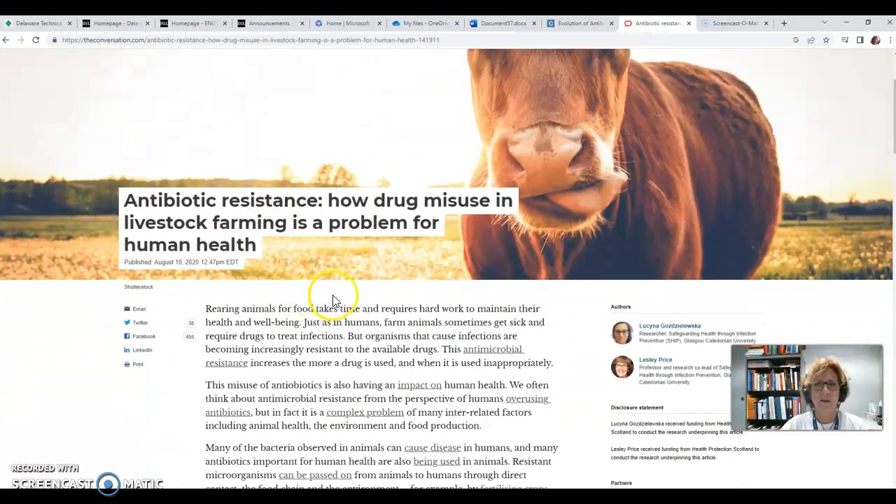
pyautogui.scroll(-1, 329, 295)
pyautogui.scroll(3, 334, 293)
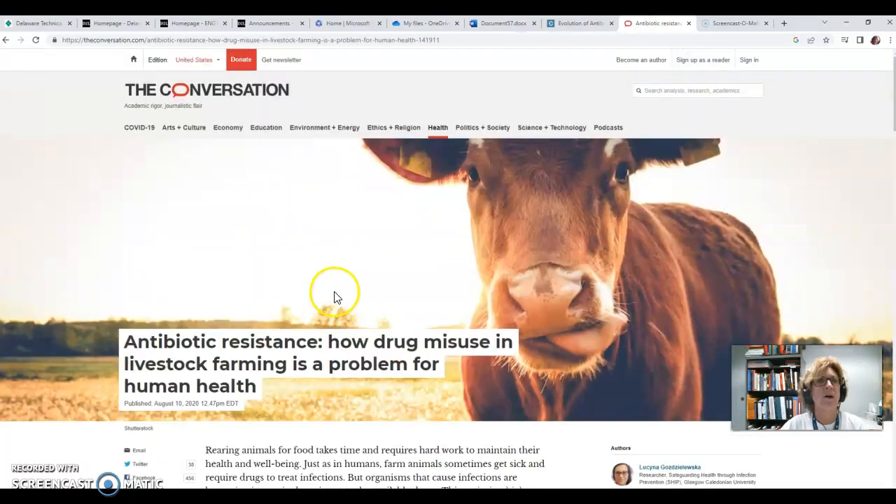
pyautogui.scroll(-1, 292, 242)
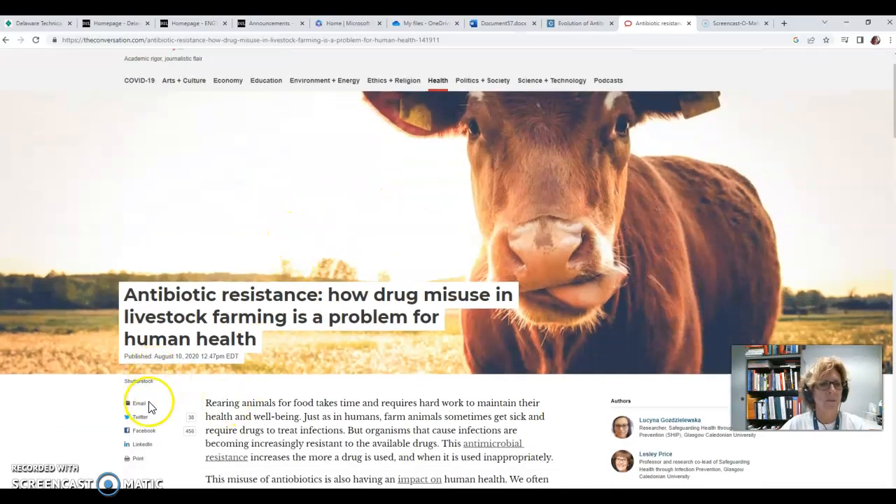
pyautogui.scroll(1, 256, 186)
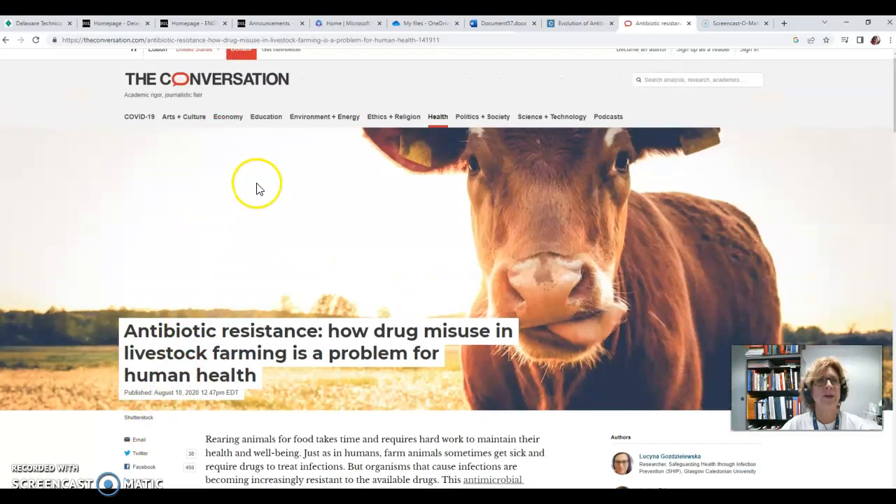
pyautogui.scroll(-3, 456, 311)
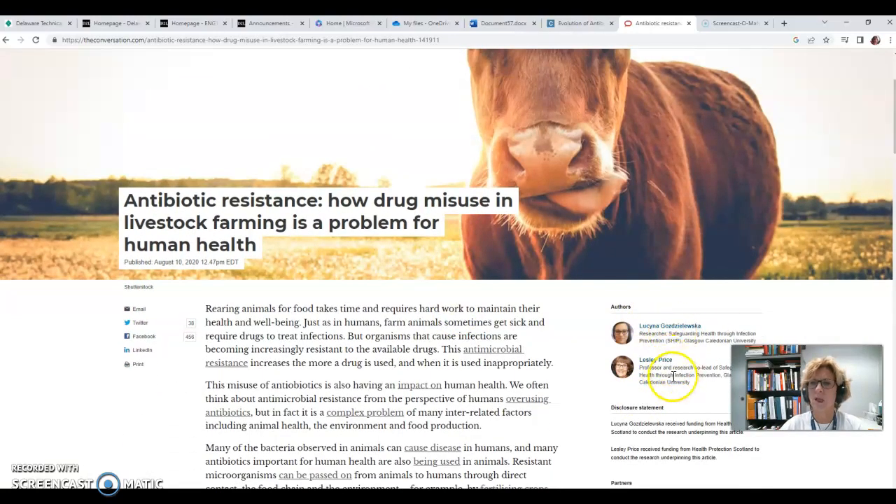
# - Check the Credo APA citation and begin a new reference entry in the Word document with the author's surname, initials and an opening parenthesis
pyautogui.scroll(3, 693, 132)
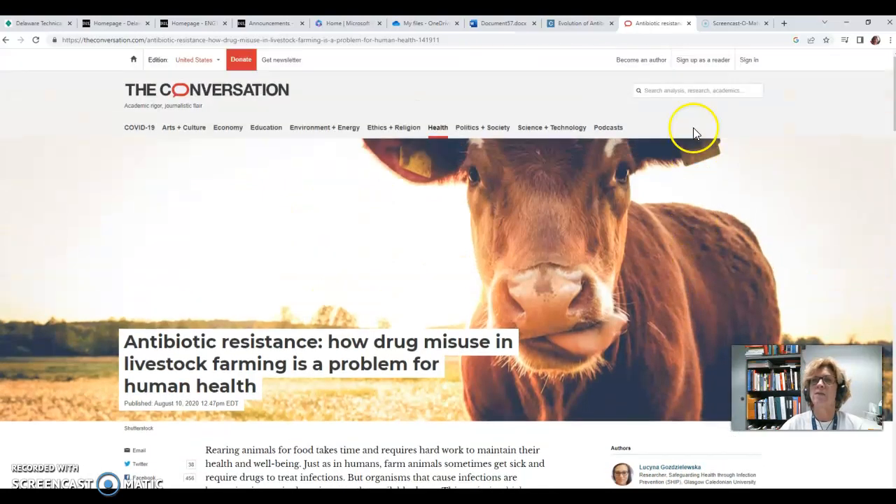
pyautogui.click(565, 24)
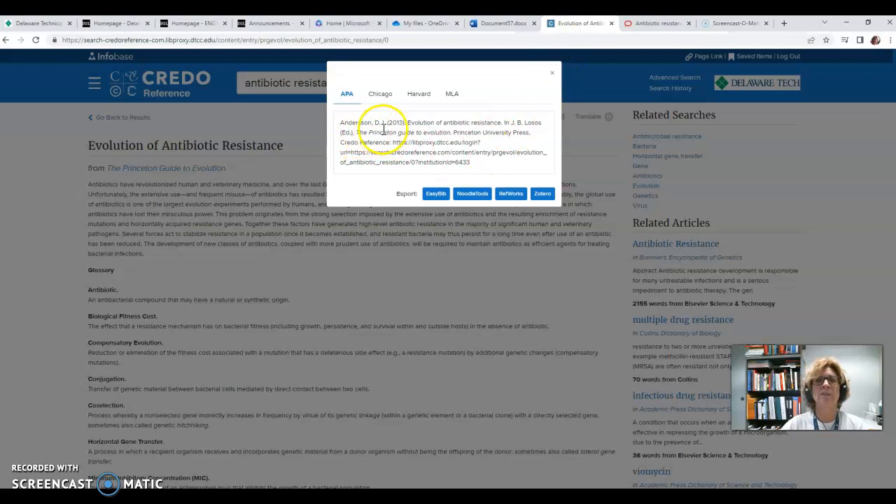
pyautogui.click(504, 25)
pyautogui.write('An')
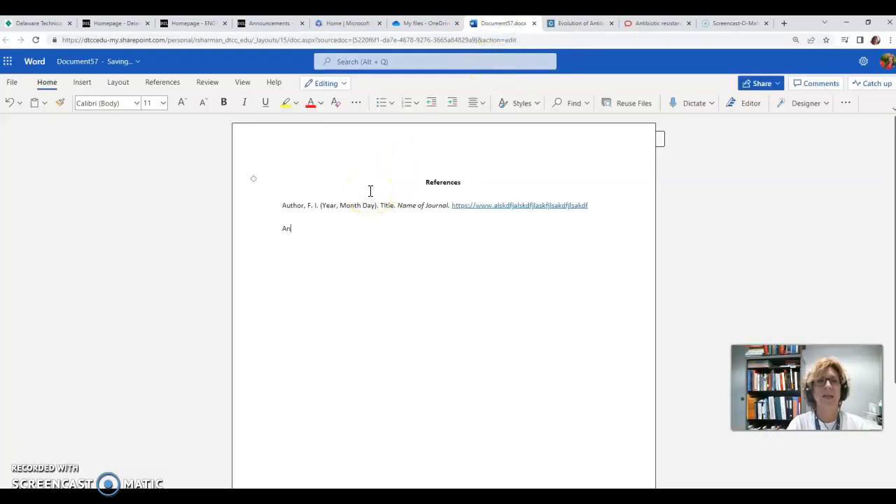
pyautogui.write('derrsson, ')
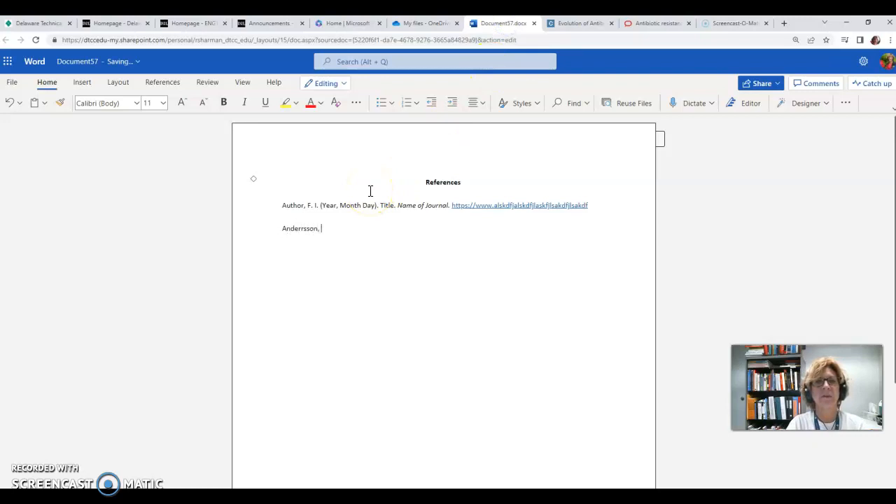
pyautogui.write('D. I. (')
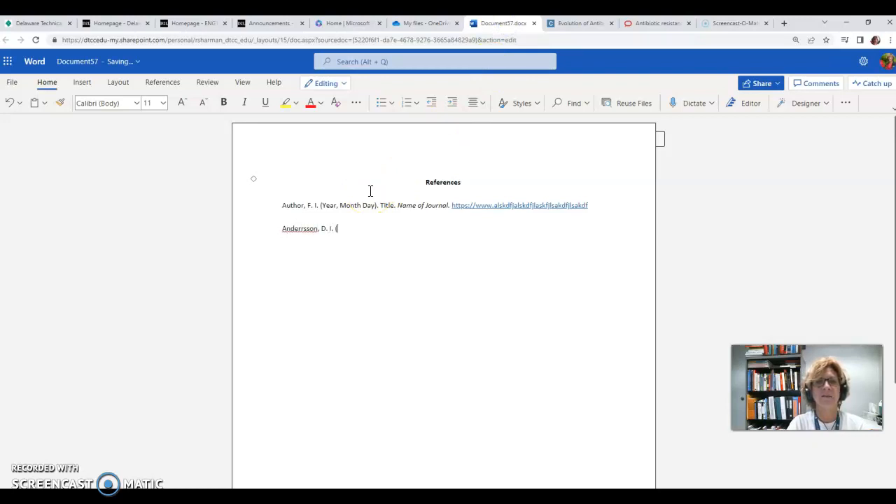
# - Compare the author's surname with the Credo citation and remove the extra "r" from it in the new entry
pyautogui.click(595, 27)
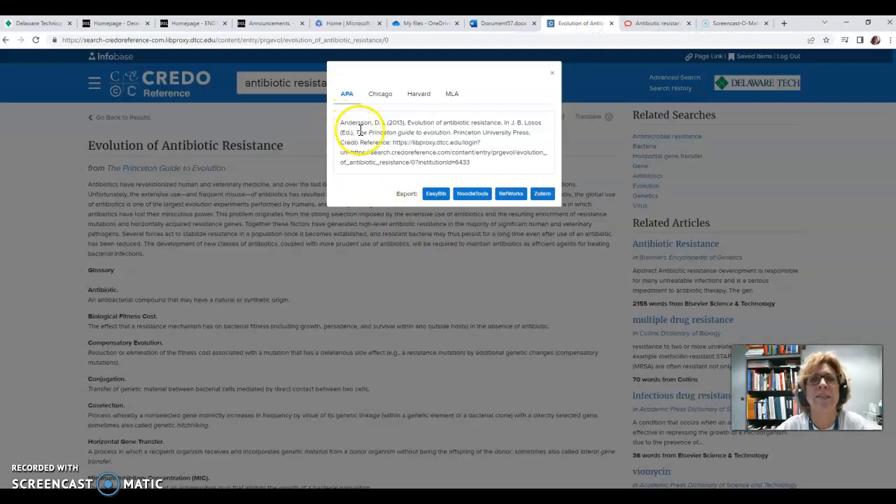
pyautogui.click(504, 26)
pyautogui.click(304, 224)
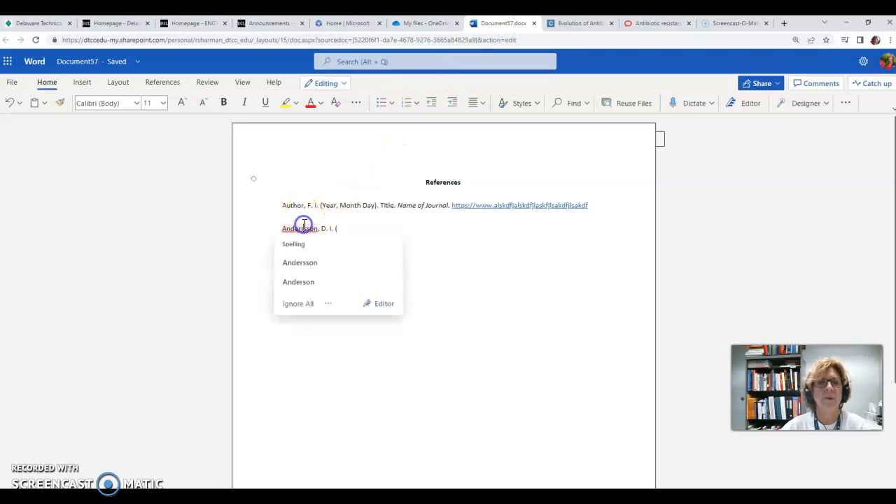
pyautogui.press('BackSpace')
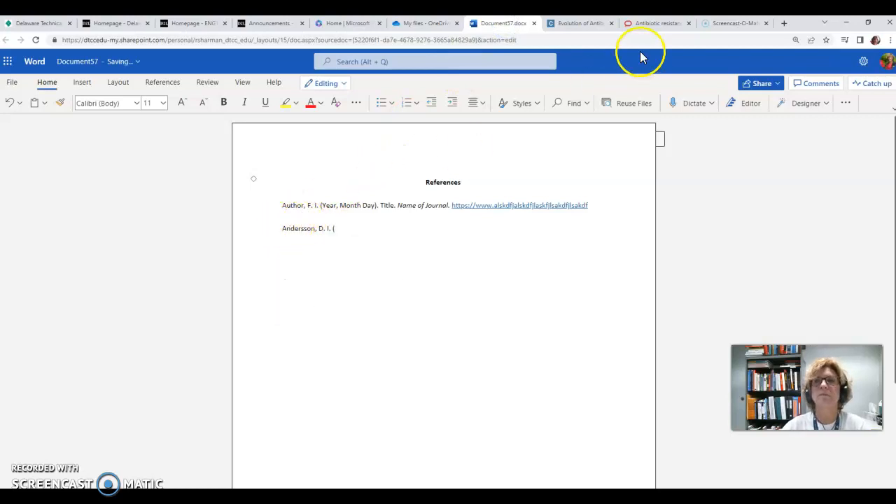
# - Check the publication year in the Credo citation and complete the entry's date as "(2013)."
pyautogui.click(594, 23)
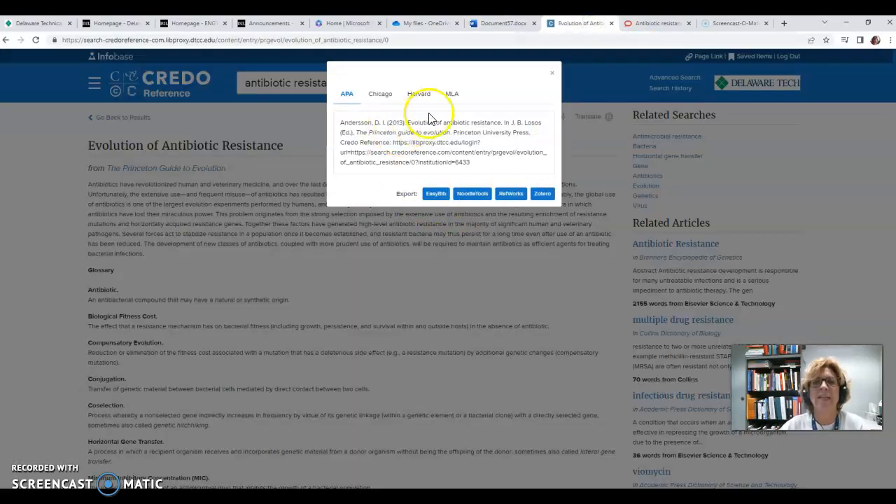
pyautogui.click(503, 26)
pyautogui.click(368, 226)
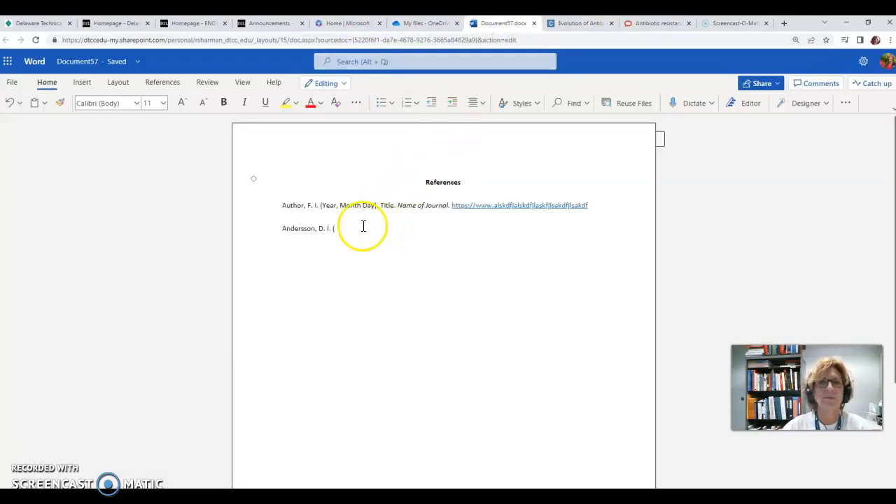
pyautogui.write('2013).')
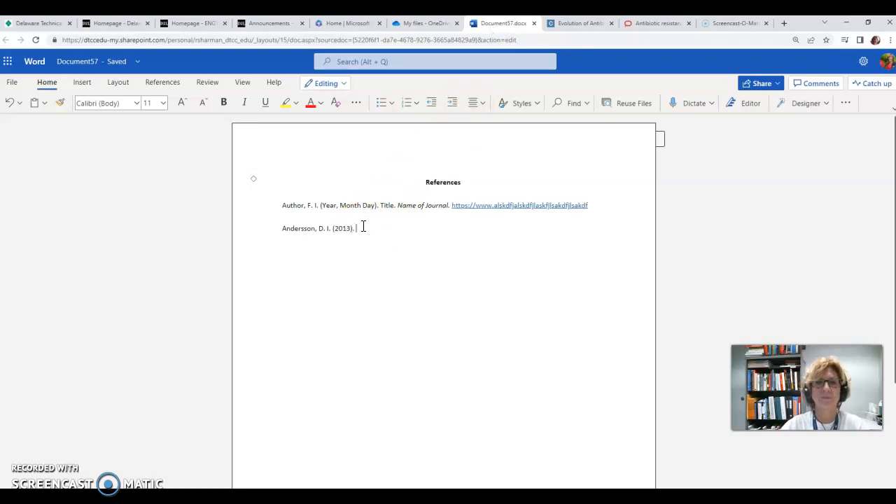
# - Consult the Credo citation and add the title "The evolution of antibiotic resistance." to the entry
pyautogui.click(580, 24)
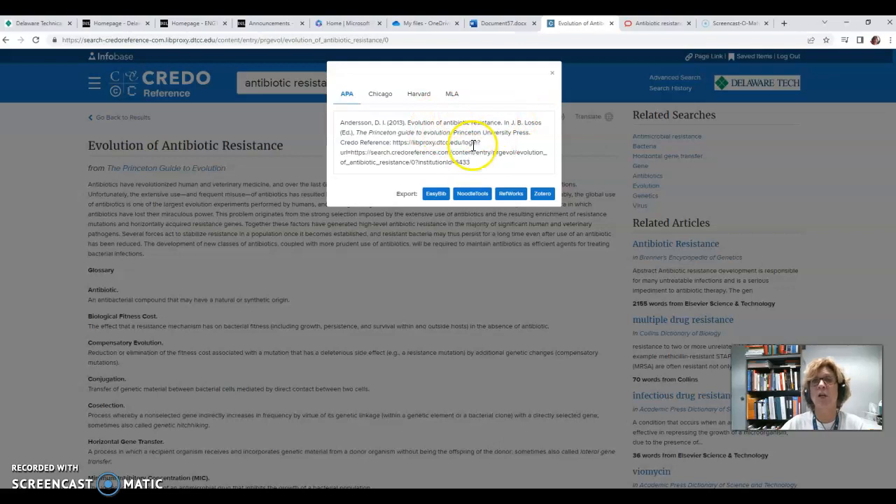
pyautogui.click(493, 25)
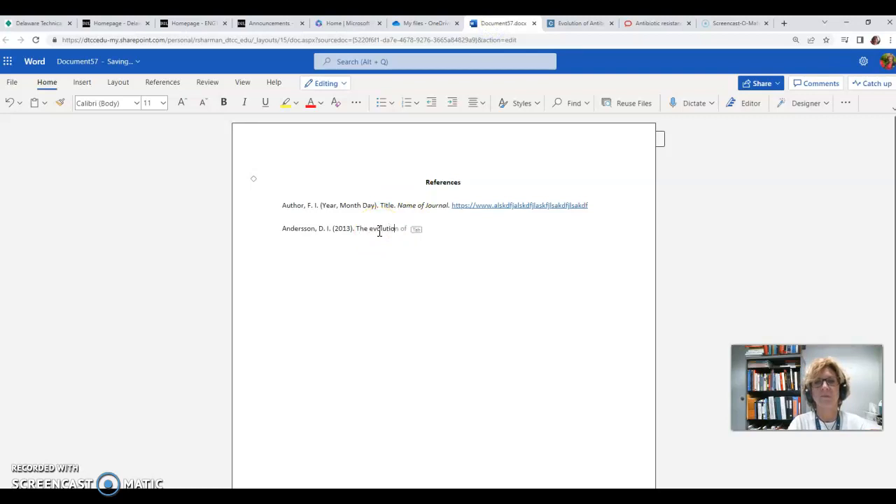
pyautogui.write('biotic resistance.')
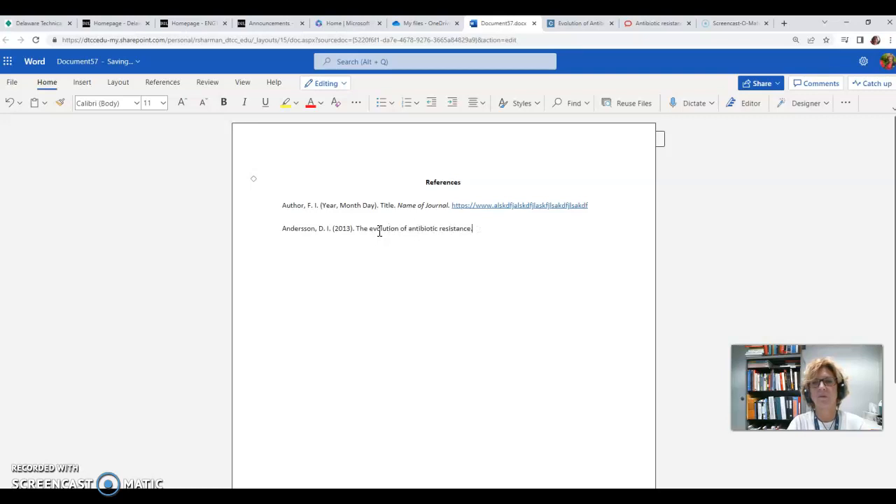
# - Complete the entry with the editor, "The Princeton guide to evolution" and "Princeton University Press." copied from the Credo citation, and start a new line
pyautogui.click(581, 24)
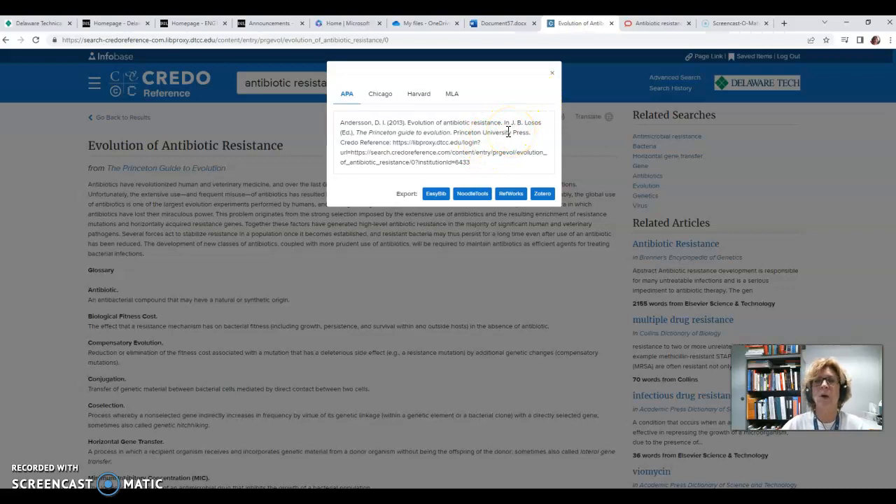
pyautogui.moveTo(506, 120); pyautogui.dragTo(536, 134)
pyautogui.hotkey('ctrl', 'c')
pyautogui.click(498, 23)
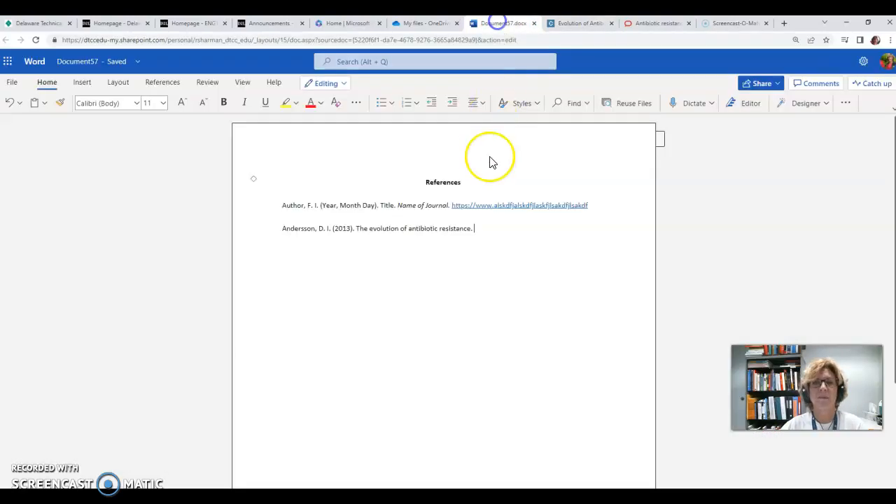
pyautogui.hotkey('ctrl', 'v')
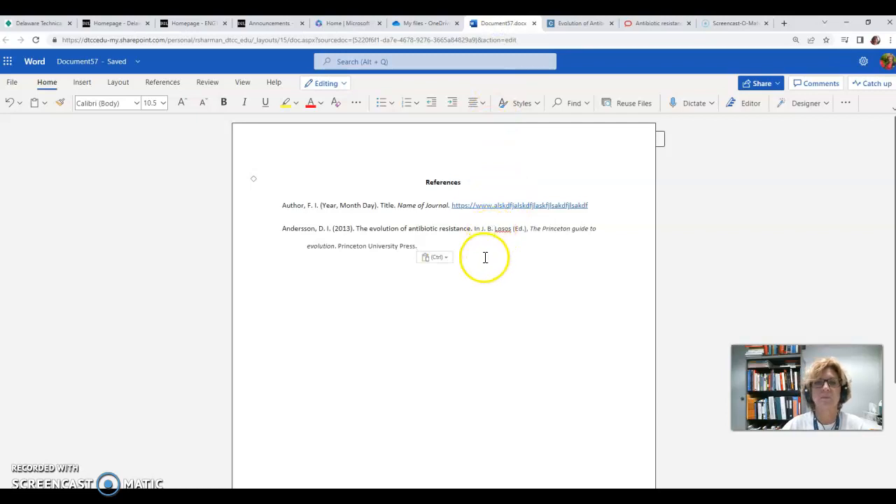
pyautogui.click(446, 257)
pyautogui.click(455, 285)
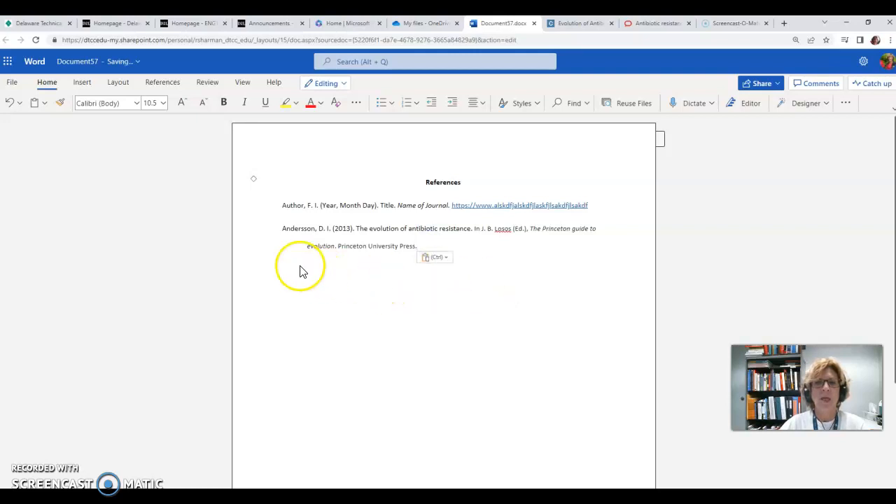
pyautogui.click(282, 231)
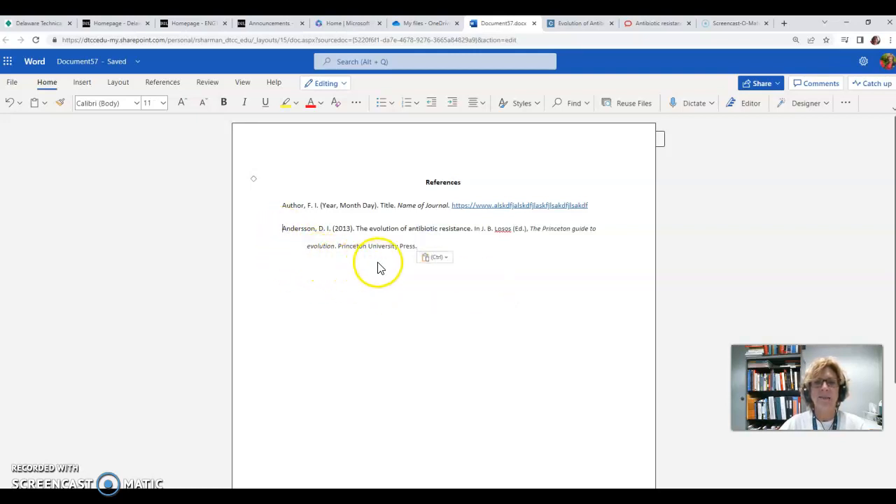
pyautogui.click(427, 243)
pyautogui.press('Return')
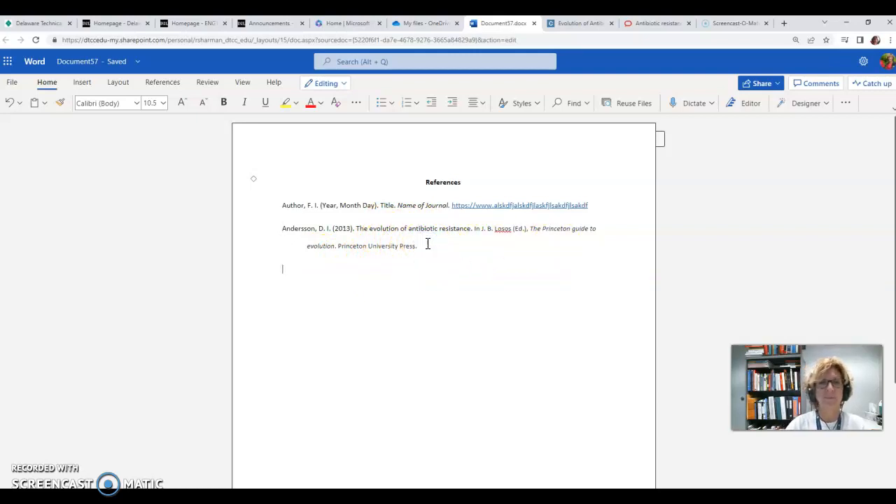
# - Begin a second entry with the first author's surname and initial from The Conversation article, followed by a comma and "&"
pyautogui.click(654, 25)
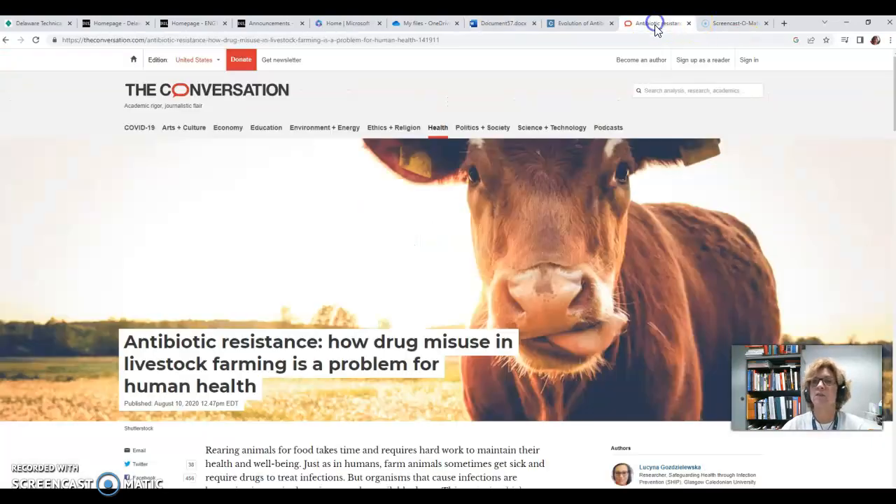
pyautogui.scroll(-3, 510, 316)
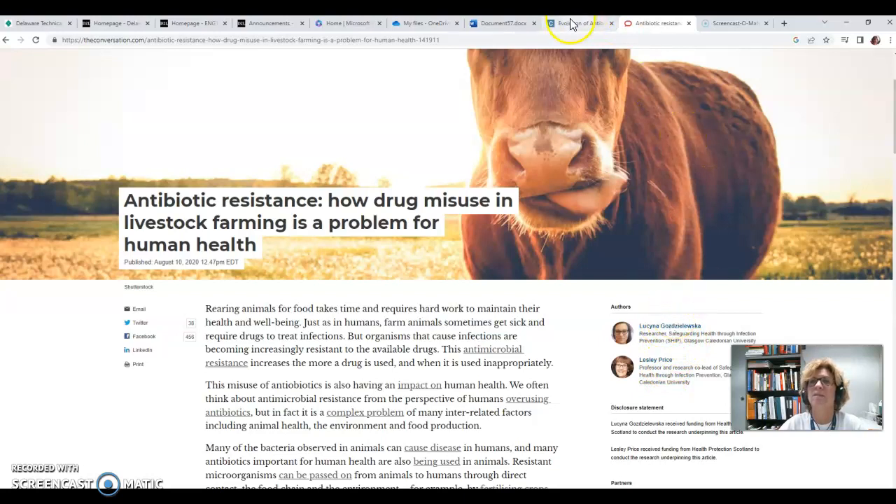
pyautogui.click(487, 26)
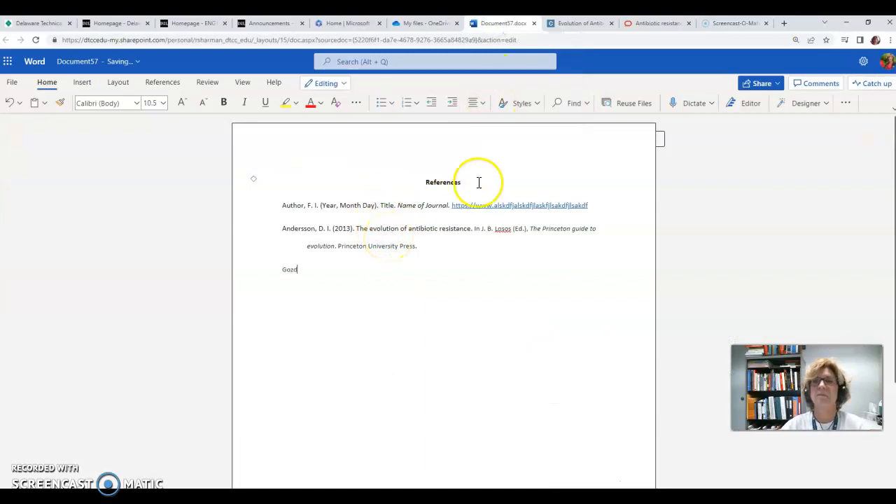
pyautogui.click(653, 23)
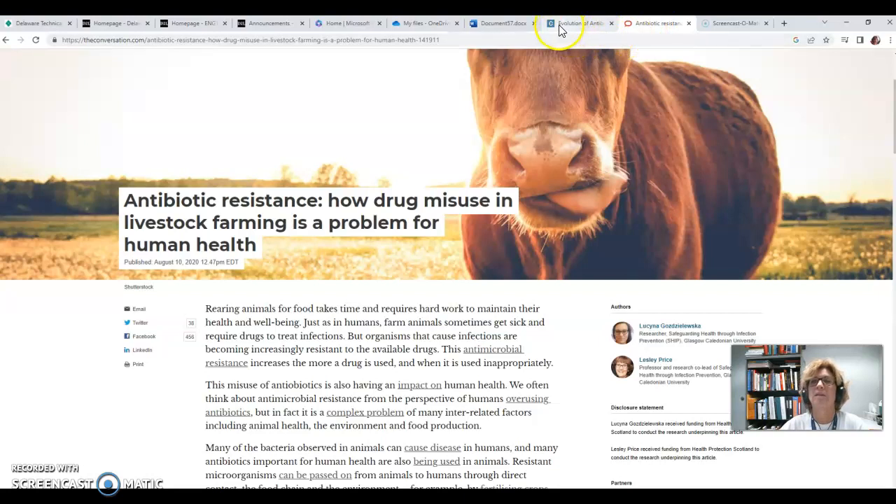
pyautogui.click(510, 25)
pyautogui.write('zielew')
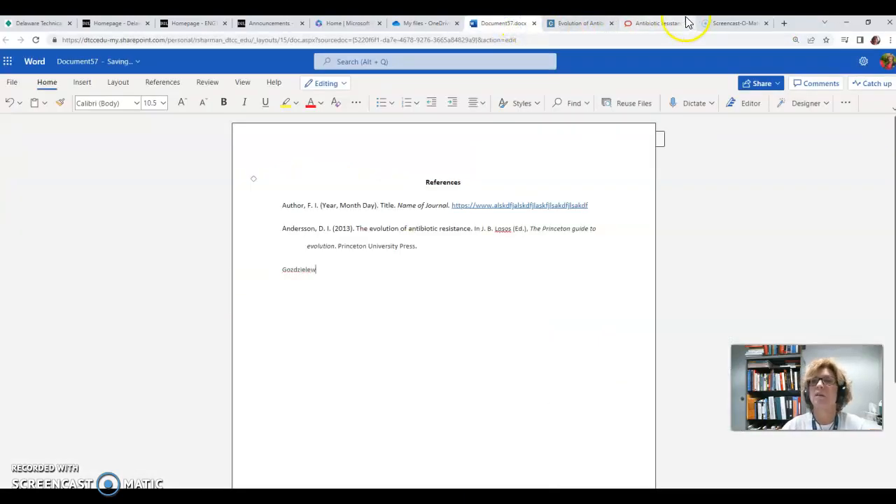
pyautogui.click(662, 25)
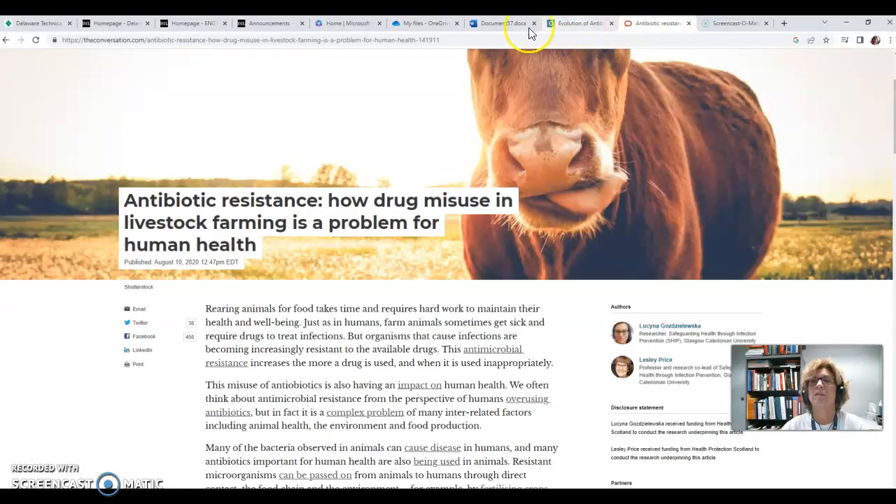
pyautogui.click(498, 26)
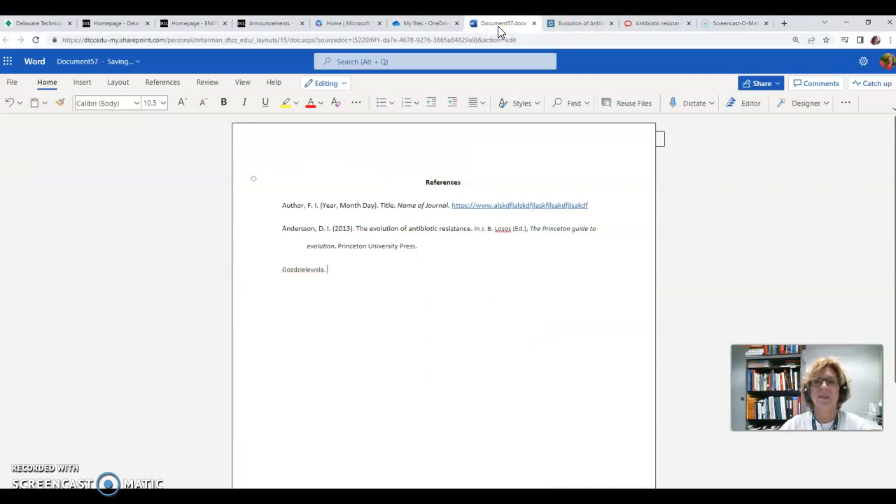
pyautogui.click(656, 24)
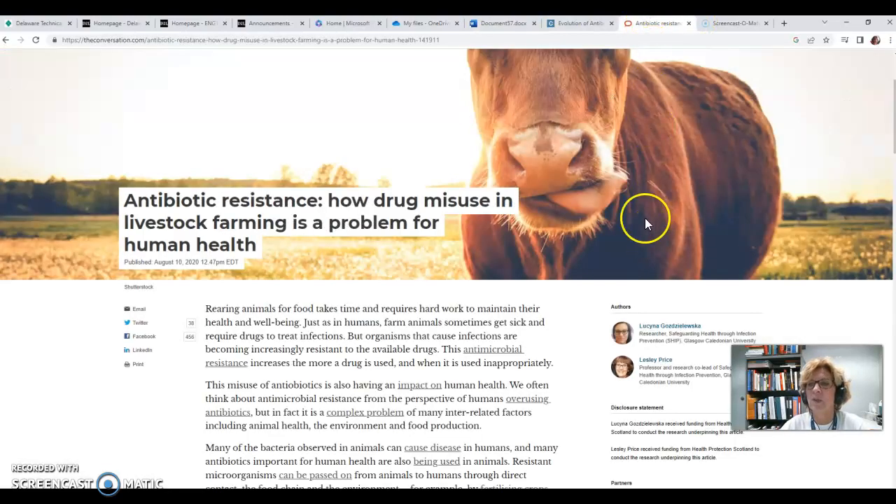
pyautogui.click(497, 25)
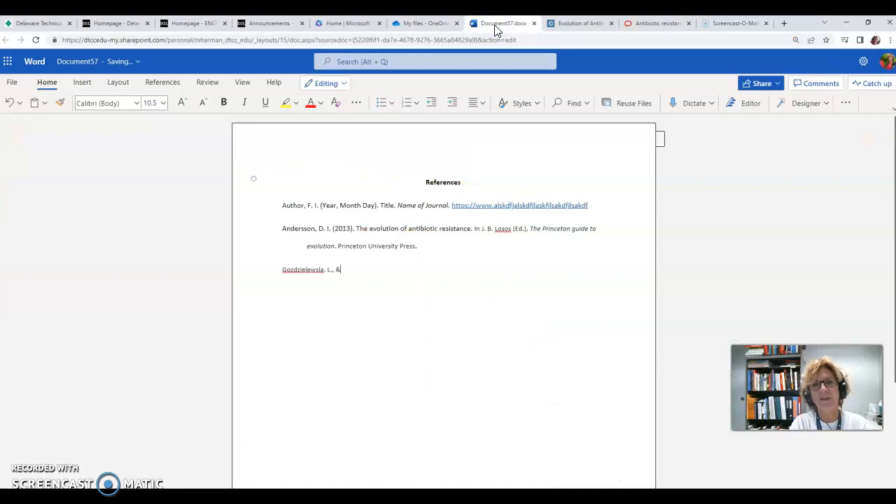
# - Add the second author's surname and initial and the date "(2020, August 10)." from The Conversation article to the entry
pyautogui.click(652, 24)
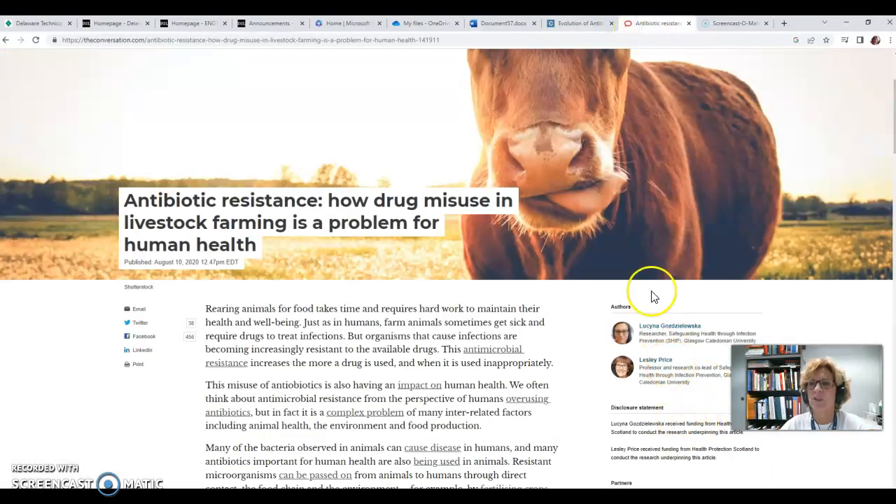
pyautogui.click(495, 26)
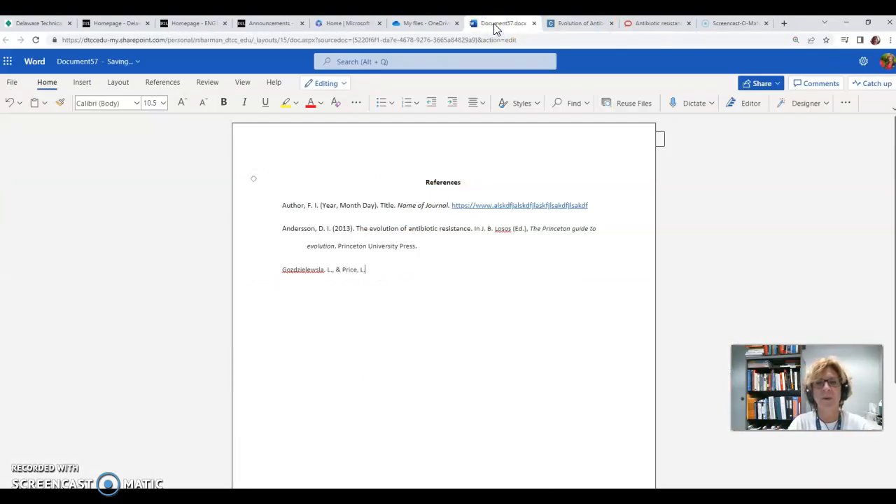
pyautogui.click(654, 24)
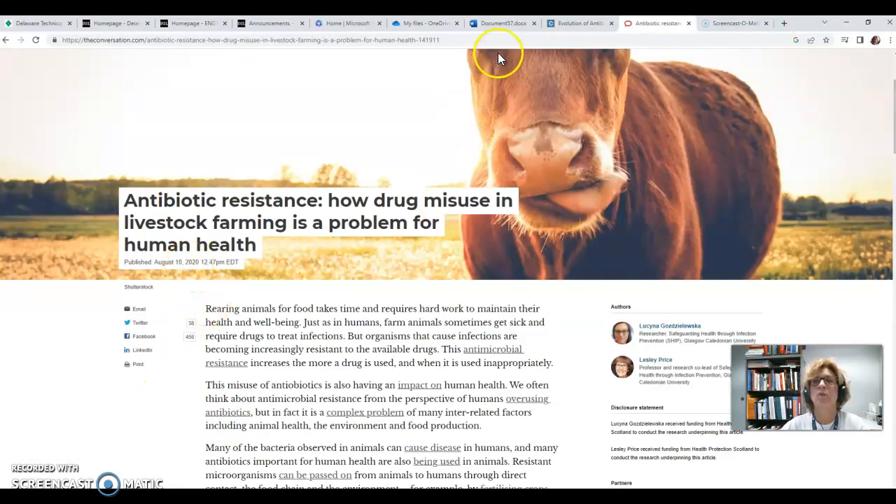
pyautogui.click(499, 23)
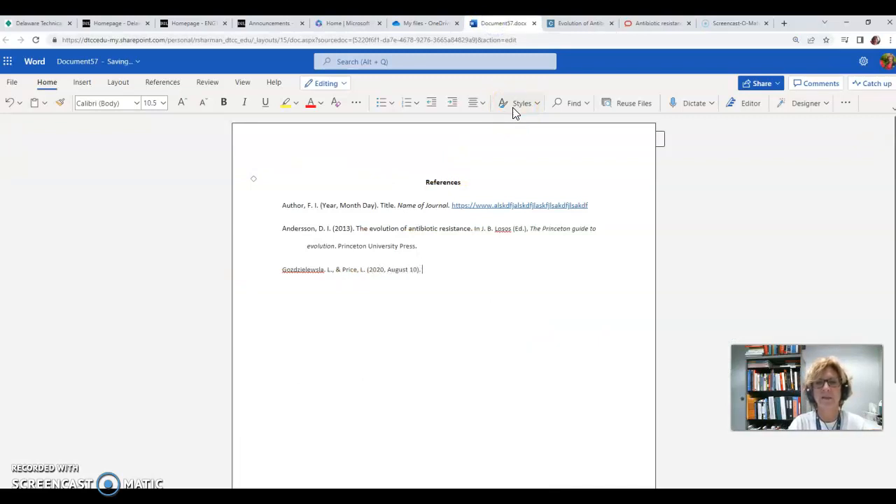
# - Copy the article title "Antibiotic resistance: how drug misuse in livestock farming is a problem for human health" into the entry unformatted, adding a period and italic "The Conversation."
pyautogui.click(643, 23)
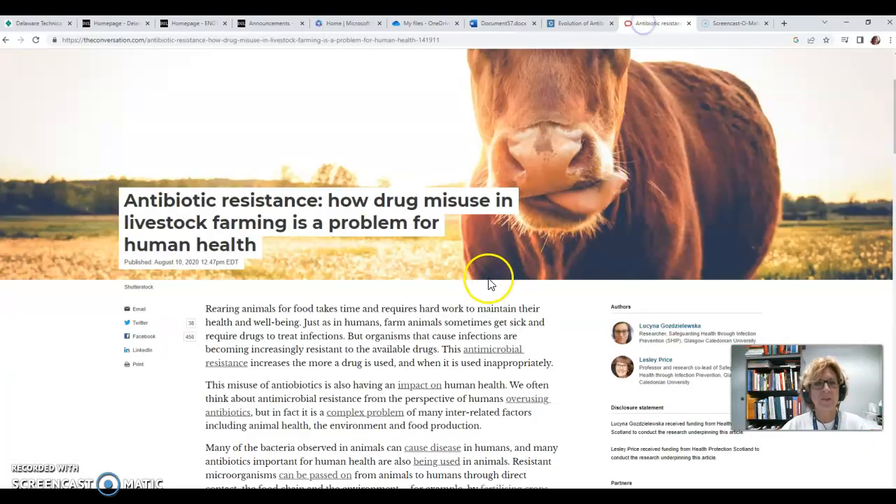
pyautogui.scroll(2, 473, 362)
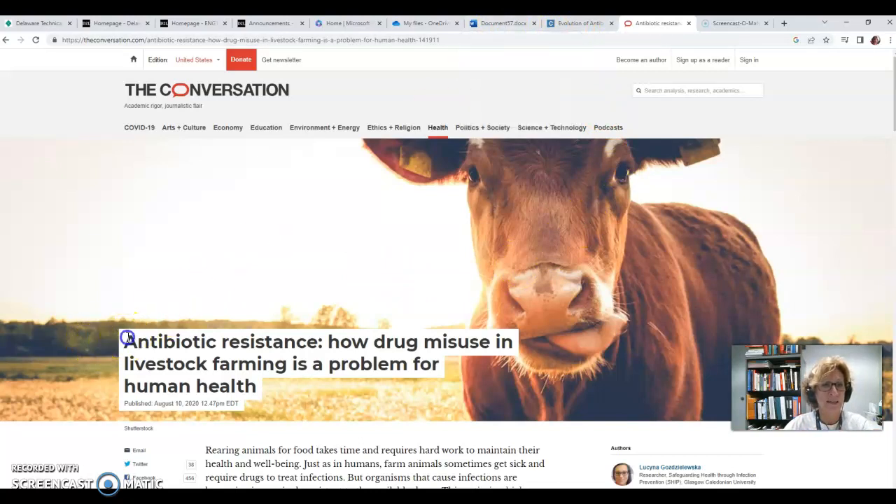
pyautogui.moveTo(128, 340)
pyautogui.mouseDown()
pyautogui.moveTo(206, 381)
pyautogui.moveTo(262, 393)
pyautogui.mouseUp()
pyautogui.hotkey('ctrl', 'c')
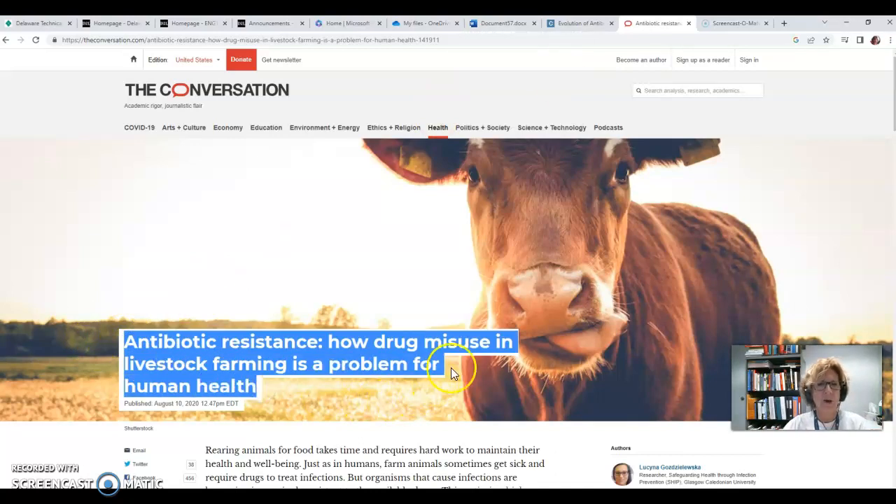
pyautogui.click(495, 23)
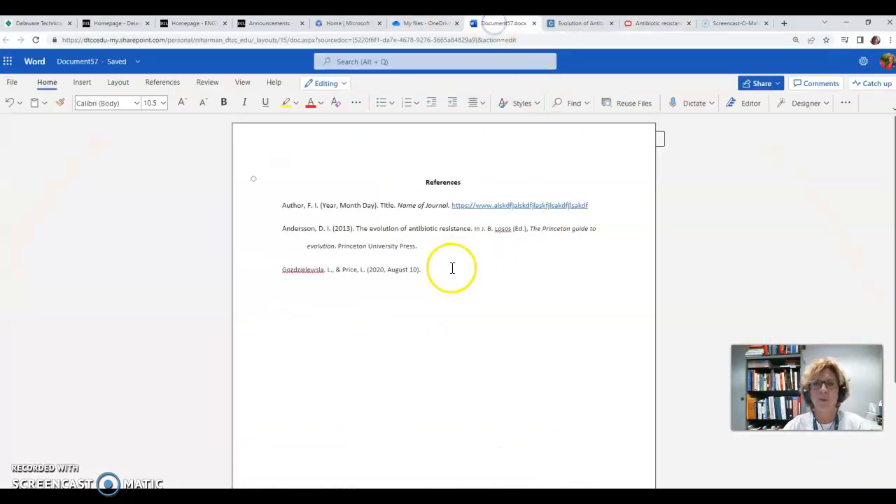
pyautogui.hotkey('ctrl', 'v')
pyautogui.click(490, 438)
pyautogui.click(506, 474)
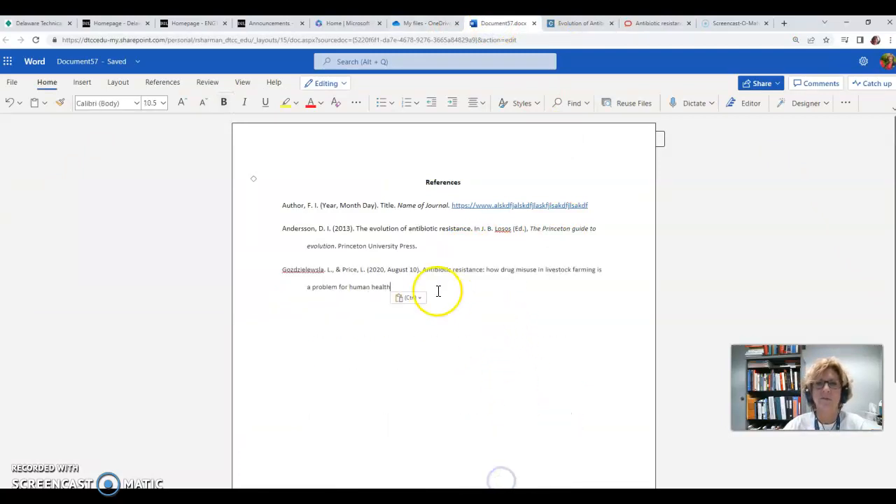
pyautogui.write('. The Conver')
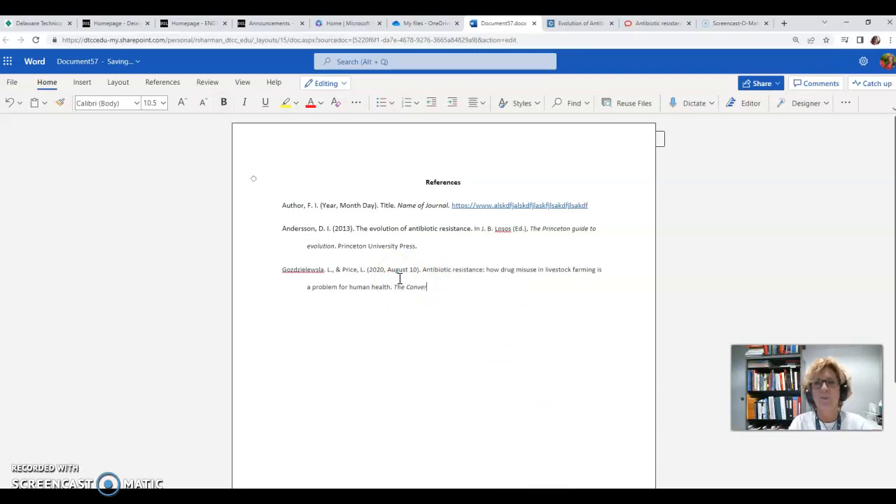
pyautogui.write('.')
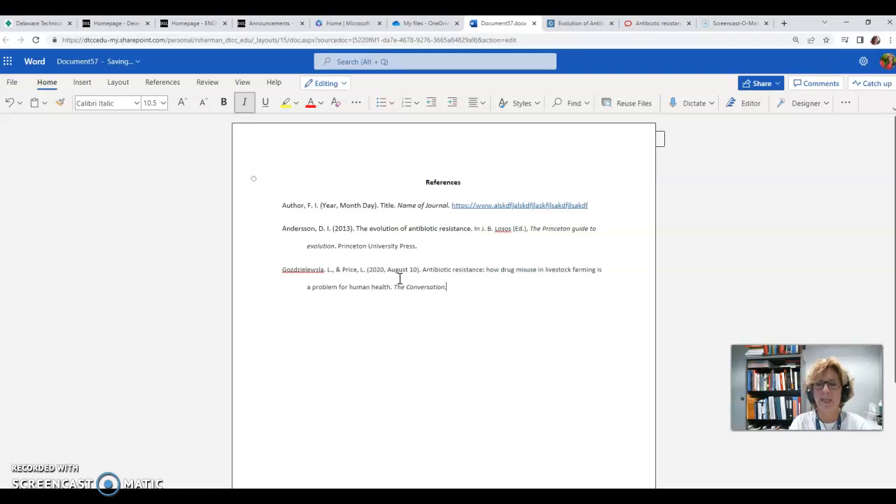
# - Copy the web address of The Conversation article to the end of its reference entry and start a new line
pyautogui.click(663, 23)
pyautogui.click(320, 39)
pyautogui.hotkey('ctrl', 'c')
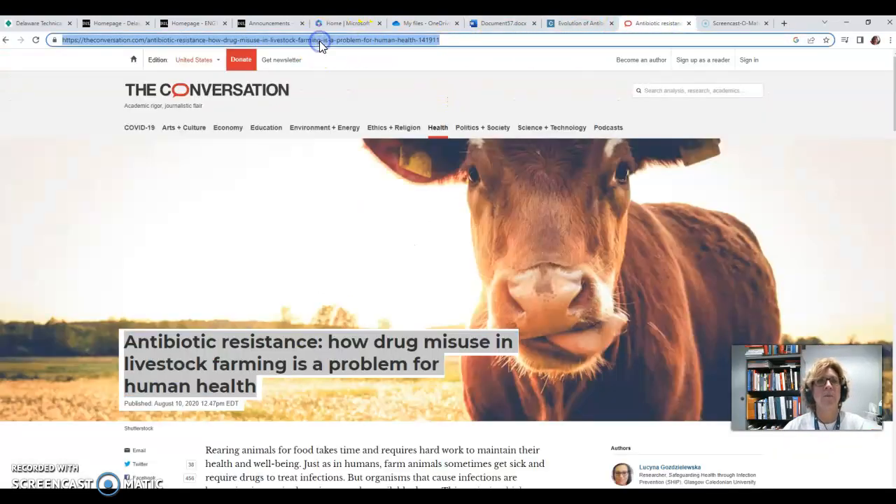
pyautogui.rightClick(319, 40)
pyautogui.click(345, 107)
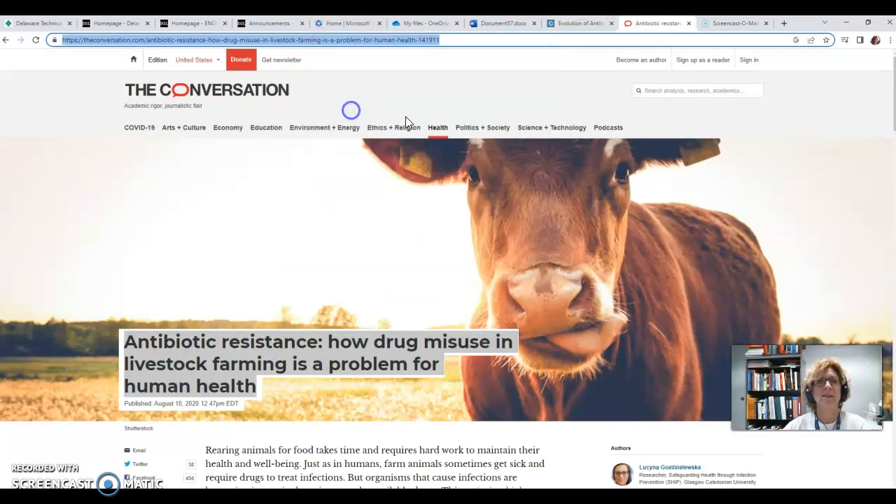
pyautogui.click(501, 23)
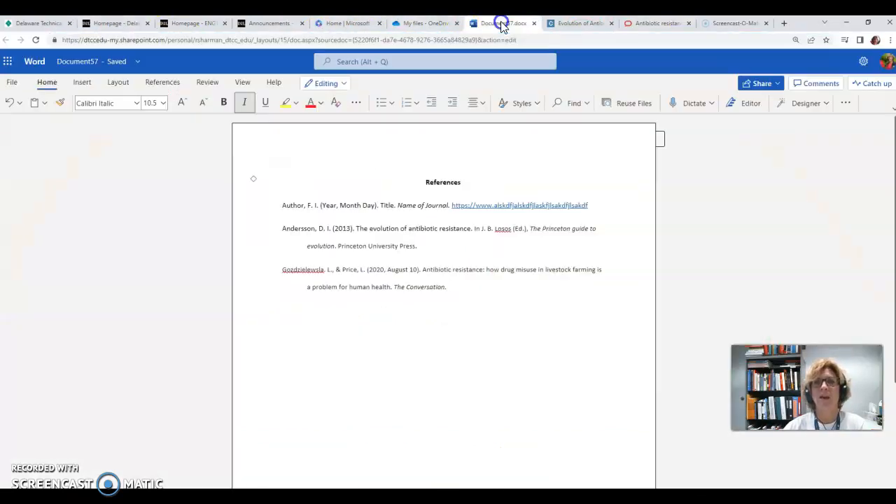
pyautogui.hotkey('ctrl', 'v')
pyautogui.press('Return')
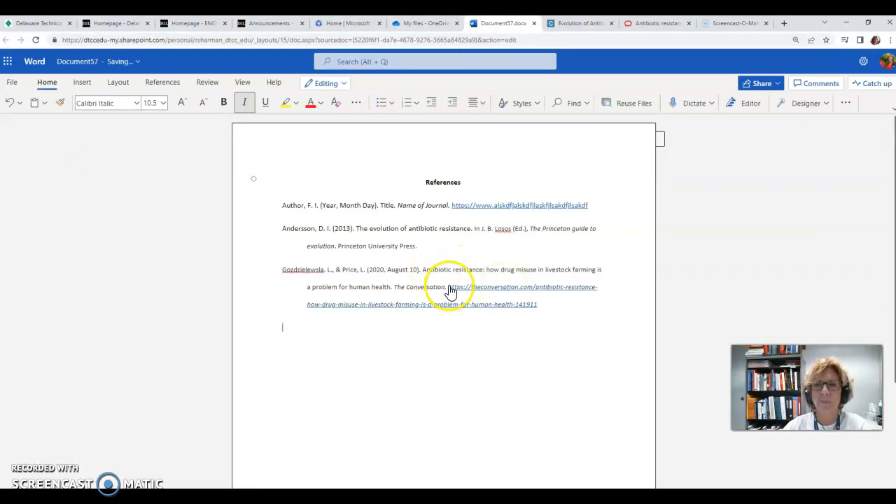
# - Remove the italics from the web address in The Conversation entry
pyautogui.moveTo(448, 287); pyautogui.dragTo(560, 304)
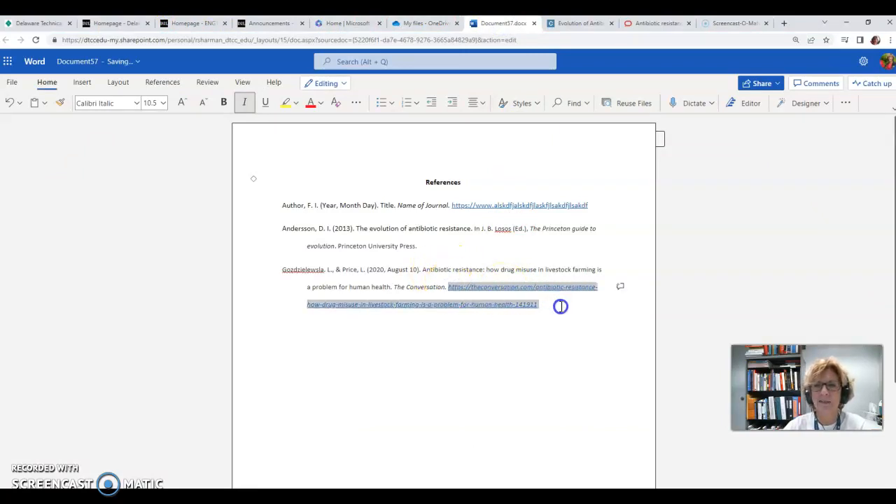
pyautogui.click(247, 104)
pyautogui.click(420, 411)
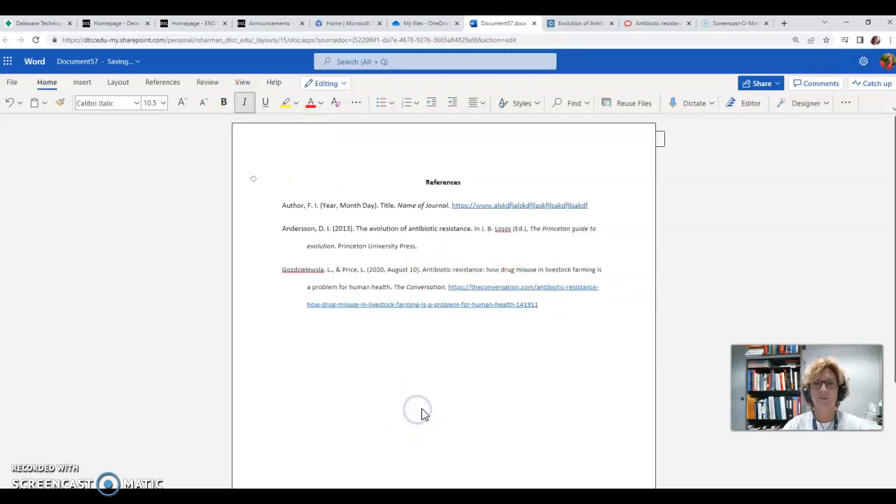